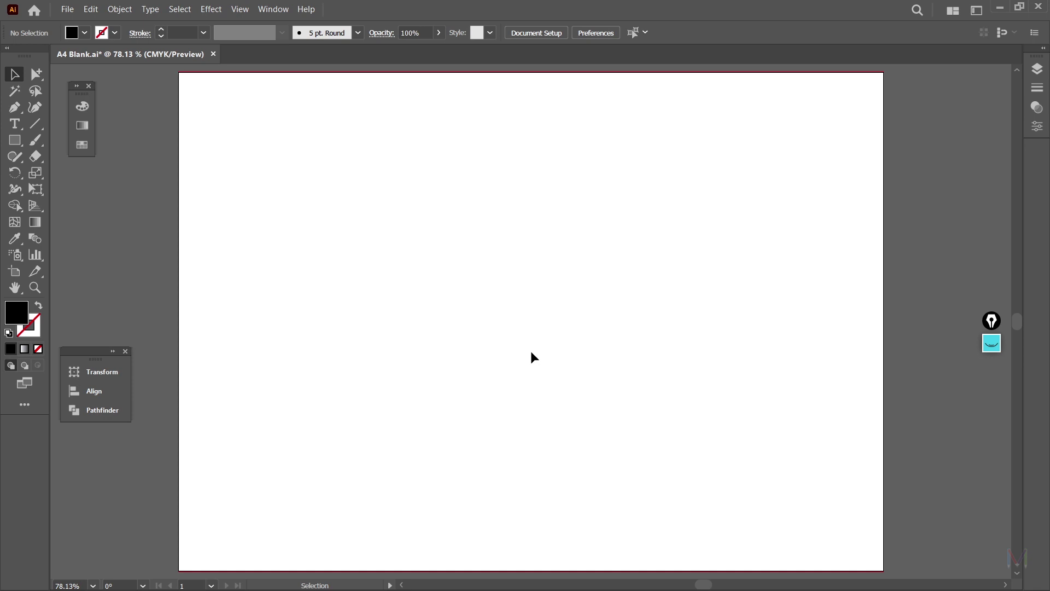
Pan around the blank artboard with the Hand tool and fit it back in the window.
{"action": "left_click", "coordinate": [21, 294]}
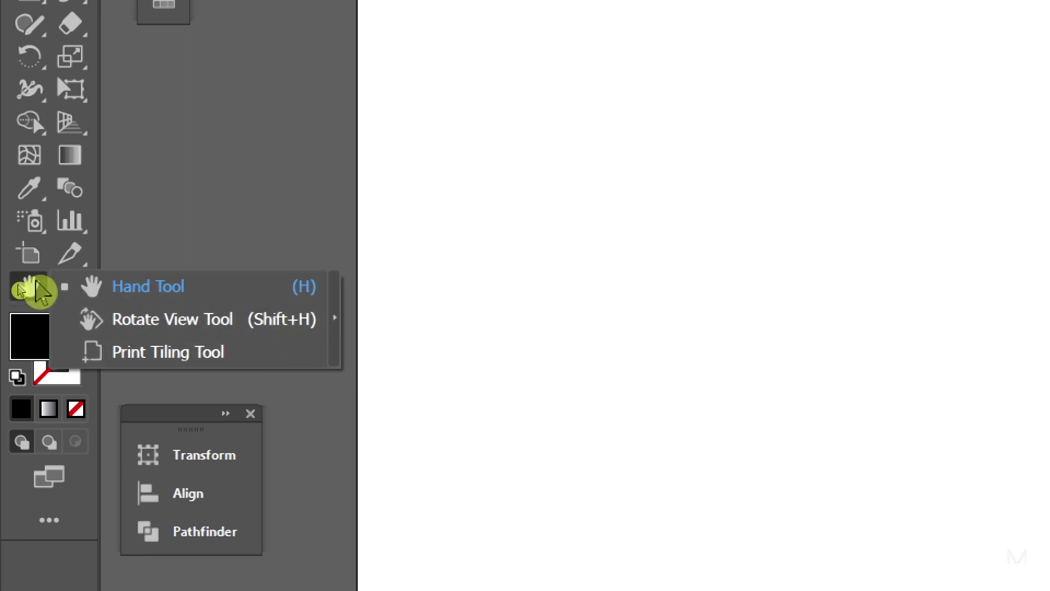
{"action": "left_click", "coordinate": [41, 292]}
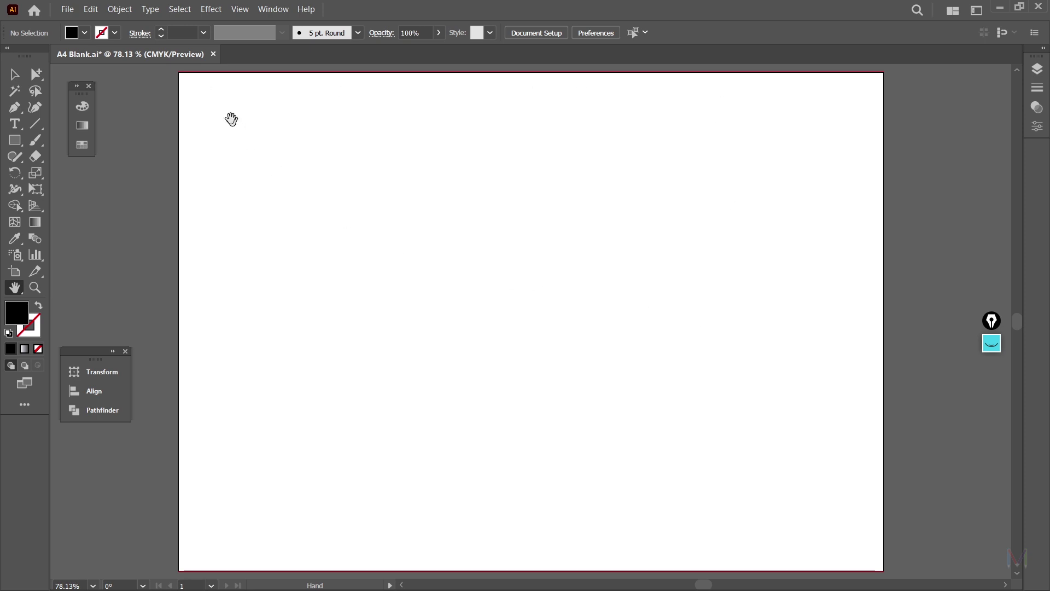
{"action": "left_click_drag", "start_coordinate": [207, 101], "coordinate": [328, 262]}
{"action": "left_click_drag", "start_coordinate": [607, 267], "coordinate": [295, 258]}
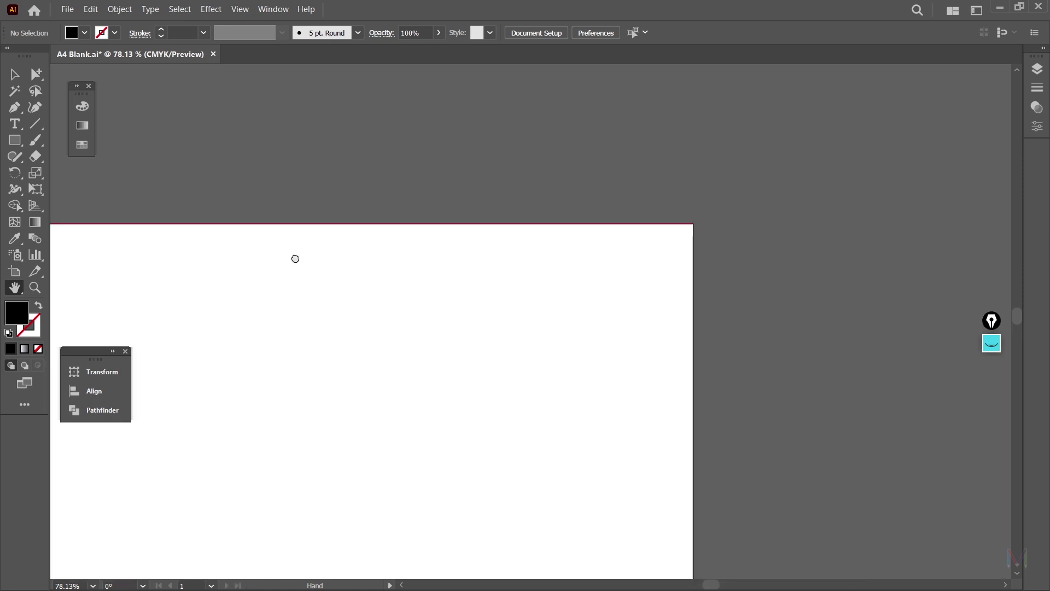
{"action": "left_click_drag", "start_coordinate": [362, 389], "coordinate": [513, 227]}
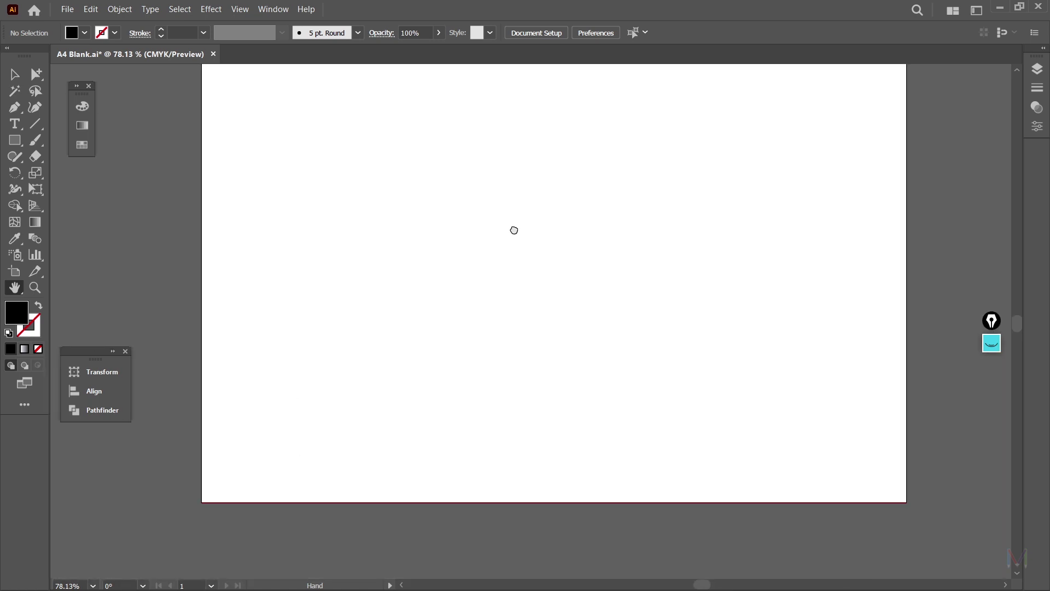
{"action": "left_click_drag", "start_coordinate": [305, 273], "coordinate": [337, 345]}
{"action": "key", "text": "ctrl+0"}
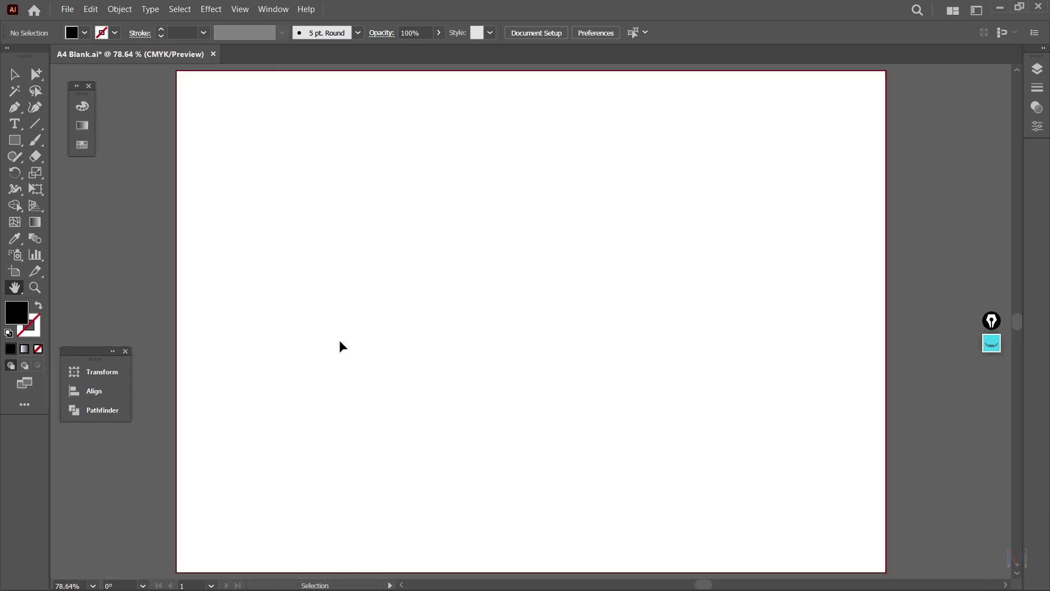
Draw small black squares on the artboard: four along the upper edge, one near the centre and one in the lower-right corner.
{"action": "left_click", "coordinate": [14, 141]}
{"action": "mouse_move", "coordinate": [189, 82]}
{"action": "left_mouse_down"}
{"action": "mouse_move", "coordinate": [227, 119]}
{"action": "mouse_move", "coordinate": [219, 110]}
{"action": "mouse_move", "coordinate": [553, 101]}
{"action": "mouse_move", "coordinate": [556, 345]}
{"action": "mouse_move", "coordinate": [832, 520]}
{"action": "mouse_move", "coordinate": [843, 544]}
{"action": "left_mouse_up"}
{"action": "left_click", "coordinate": [14, 79]}
{"action": "left_click", "coordinate": [262, 156]}
{"action": "left_click", "coordinate": [635, 312]}
Rotate the first black square in the upper row slightly clockwise.
{"action": "key", "text": "space"}
{"action": "left_click_drag", "start_coordinate": [278, 178], "coordinate": [483, 401]}
{"action": "left_click", "coordinate": [409, 327]}
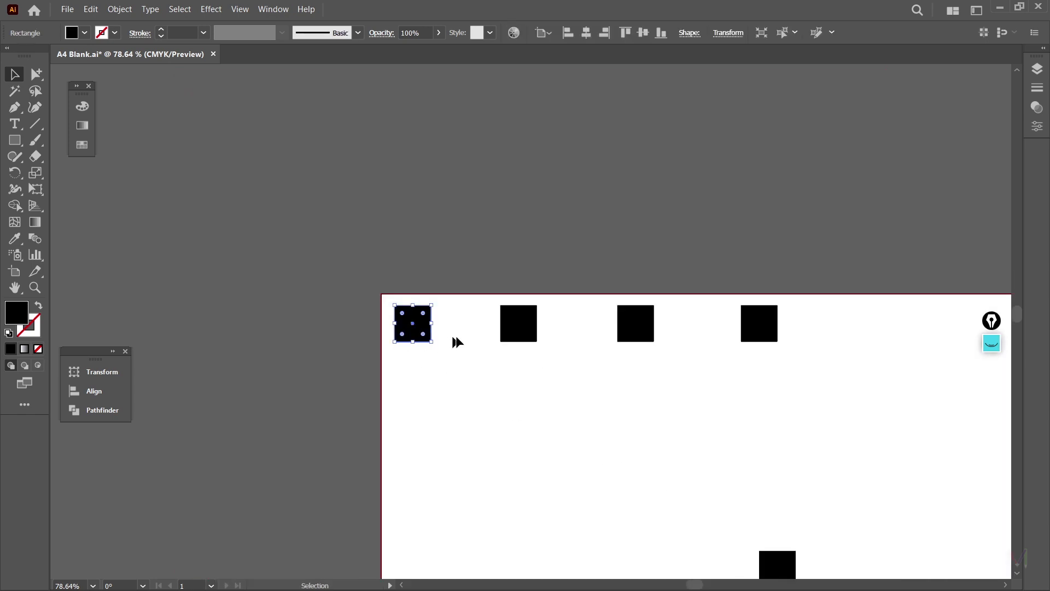
{"action": "key", "text": "ctrl+plus"}
{"action": "key", "text": "ctrl+plus"}
{"action": "key", "text": "ctrl+plus"}
{"action": "key", "text": "ctrl+plus"}
{"action": "key", "text": "ctrl+plus"}
{"action": "key", "text": "ctrl+plus"}
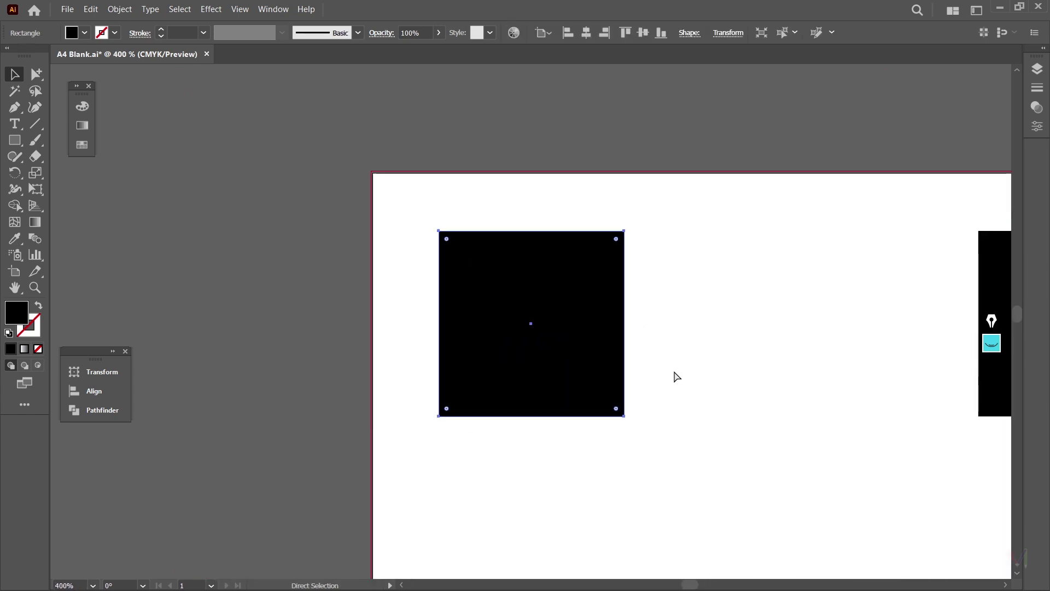
{"action": "key", "text": "ctrl+plus"}
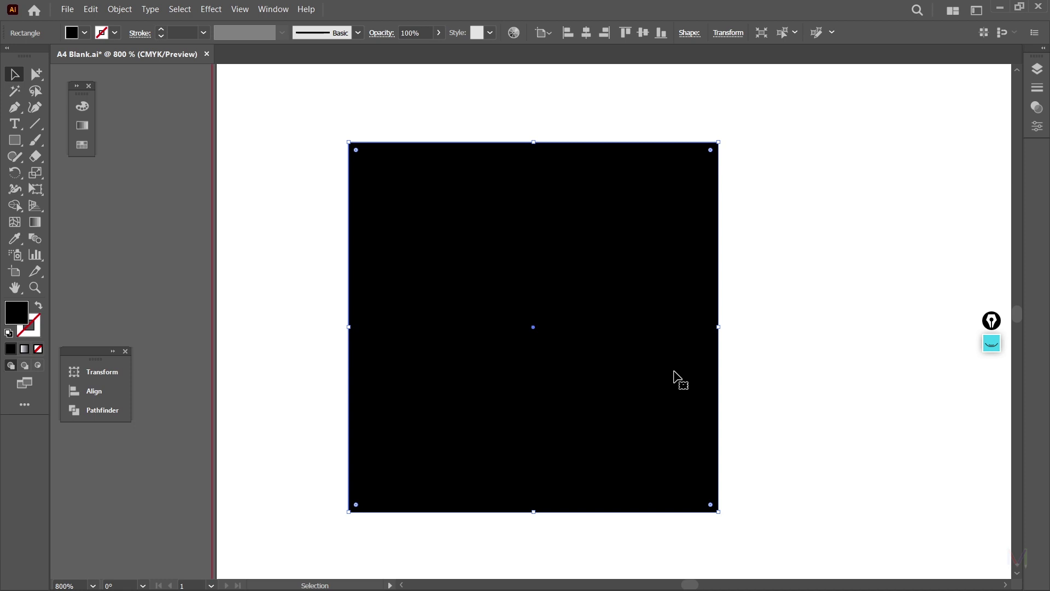
{"action": "left_click_drag", "start_coordinate": [711, 146], "coordinate": [678, 201]}
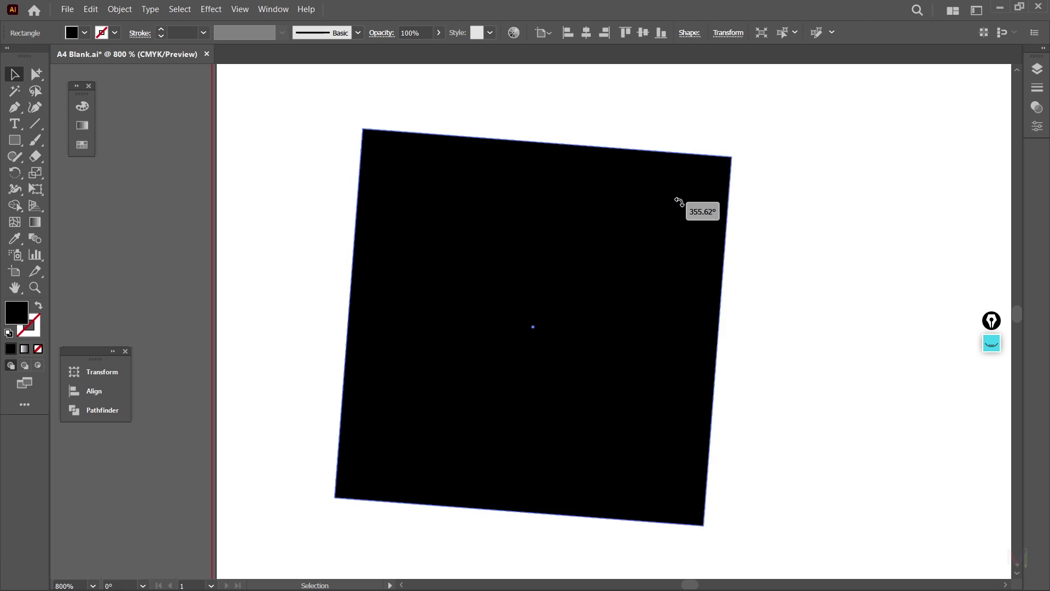
{"action": "left_click_drag", "start_coordinate": [738, 155], "coordinate": [773, 229]}
{"action": "left_click", "coordinate": [828, 322]}
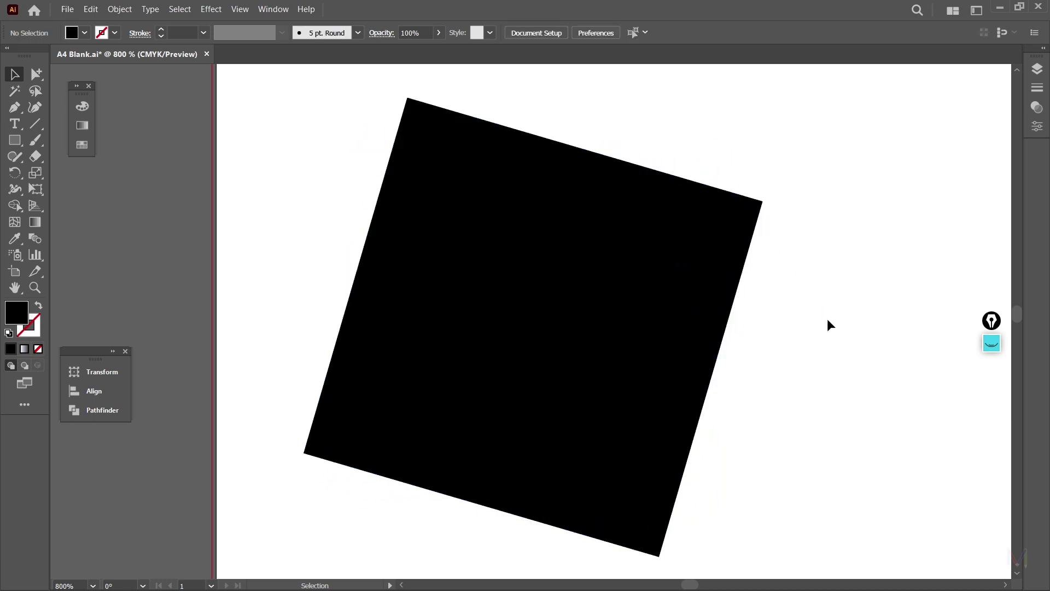
{"action": "key", "text": "ctrl+0"}
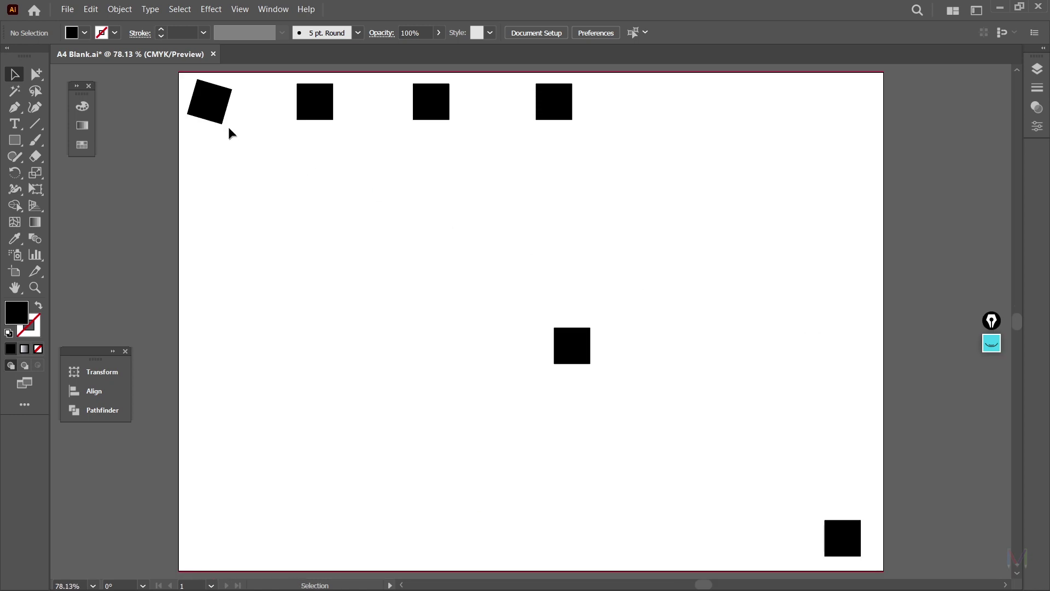
Fill the second square in the upper row with the magenta swatch.
{"action": "left_click", "coordinate": [315, 100]}
{"action": "left_click", "coordinate": [82, 107]}
{"action": "left_click", "coordinate": [187, 101]}
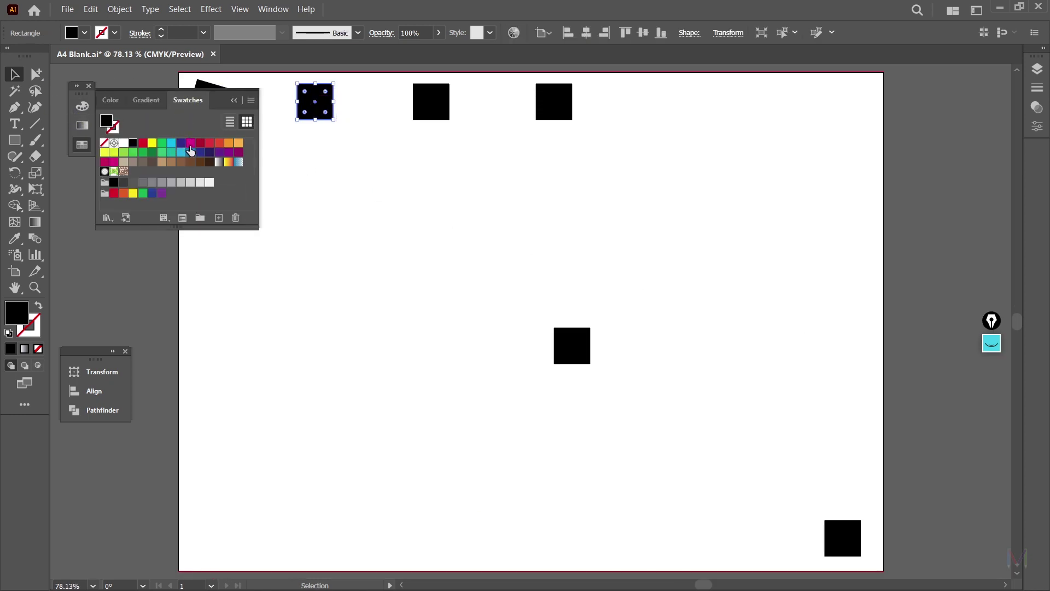
{"action": "left_click", "coordinate": [190, 143]}
{"action": "left_click", "coordinate": [234, 100]}
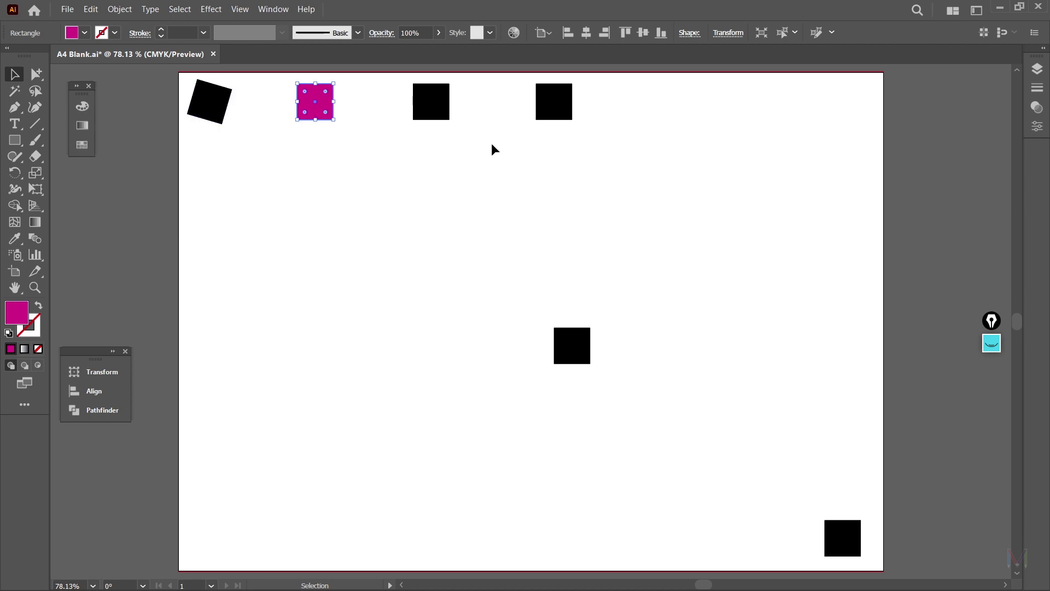
Examine the magenta square at 600% zoom and pan past the other squares in the upper row with the temporary Hand tool.
{"action": "key", "text": "ctrl+equal"}
{"action": "key", "text": "ctrl+equal"}
{"action": "key", "text": "ctrl+equal"}
{"action": "key", "text": "ctrl+equal"}
{"action": "key", "text": "ctrl+equal"}
{"action": "key", "text": "ctrl+equal"}
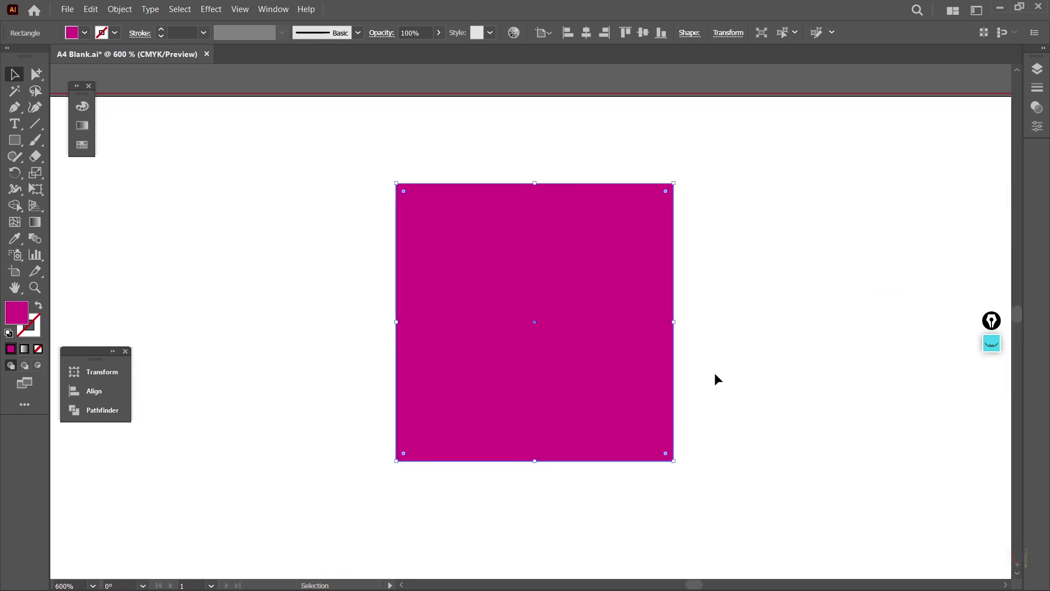
{"action": "left_click", "coordinate": [715, 374]}
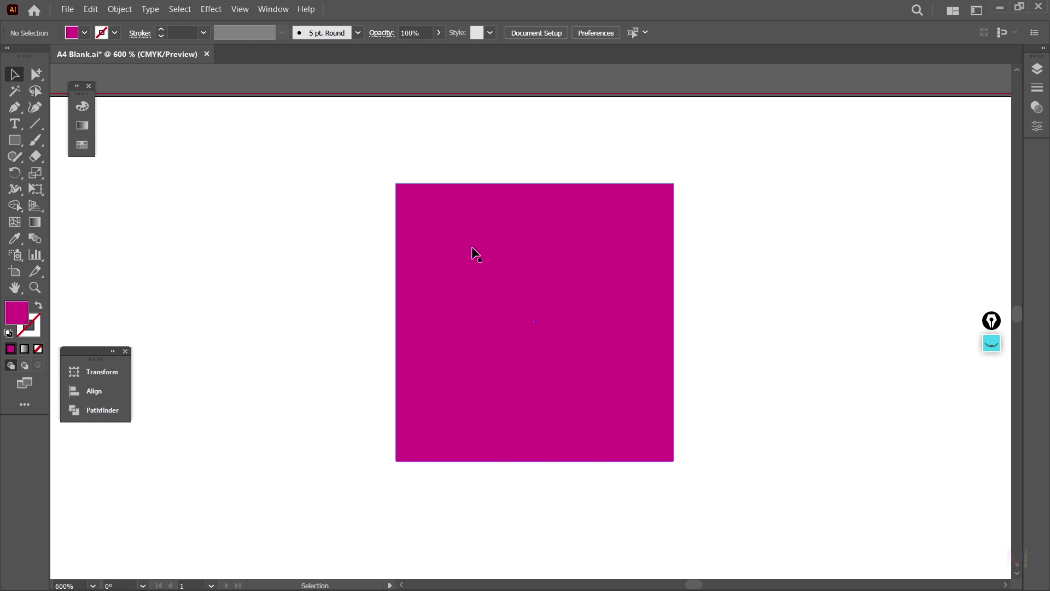
{"action": "key", "text": "space"}
{"action": "left_click_drag", "start_coordinate": [370, 290], "coordinate": [755, 297]}
{"action": "left_click_drag", "start_coordinate": [417, 290], "coordinate": [460, 328]}
{"action": "left_click_drag", "start_coordinate": [757, 331], "coordinate": [426, 324]}
{"action": "left_click_drag", "start_coordinate": [821, 323], "coordinate": [518, 324]}
{"action": "left_click_drag", "start_coordinate": [727, 321], "coordinate": [490, 283]}
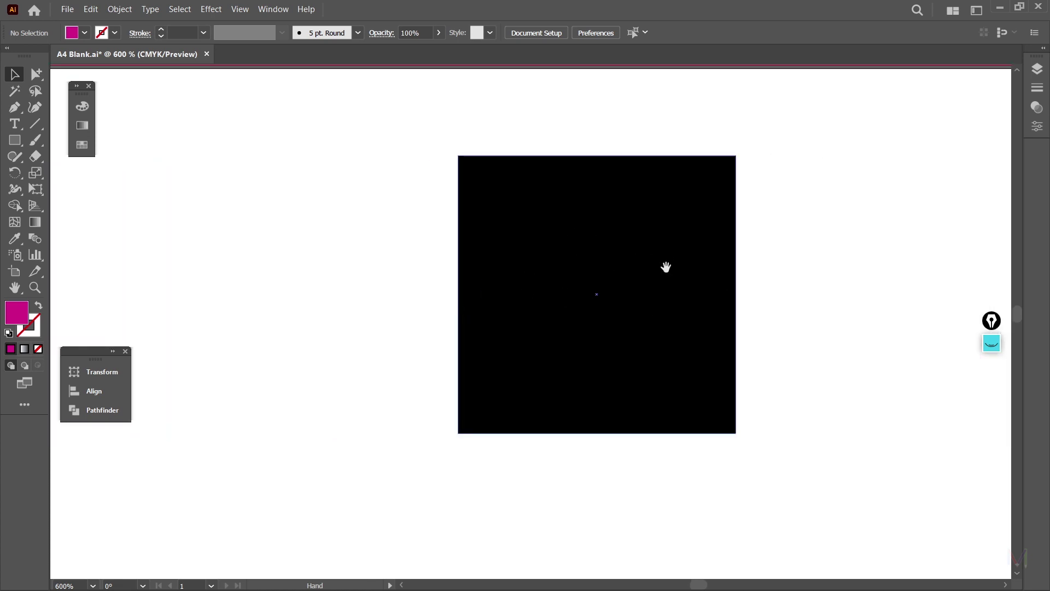
{"action": "left_click_drag", "start_coordinate": [699, 331], "coordinate": [416, 284]}
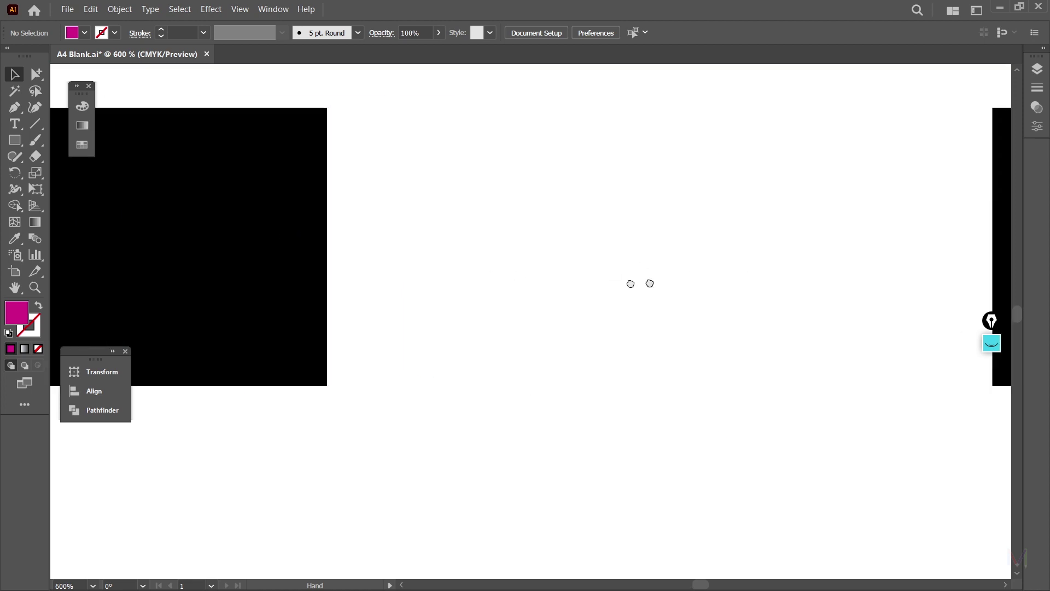
{"action": "left_click_drag", "start_coordinate": [631, 283], "coordinate": [361, 314]}
{"action": "left_click_drag", "start_coordinate": [807, 301], "coordinate": [535, 319]}
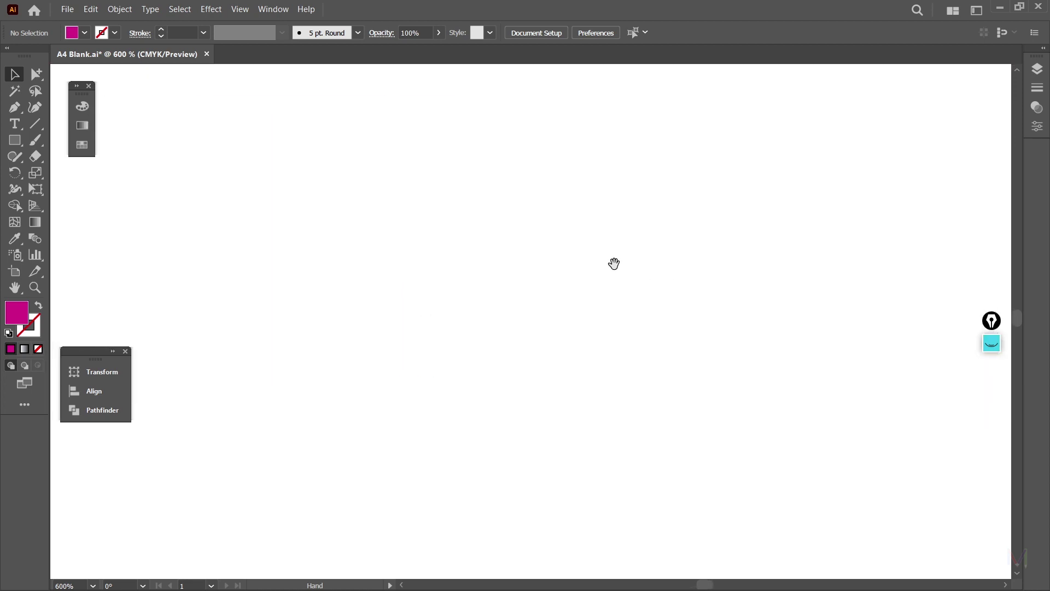
Pan around the rest of the artboard at 600% zoom to look for the remaining squares, and fit the artboard in the window.
{"action": "left_click_drag", "start_coordinate": [614, 263], "coordinate": [694, 570]}
{"action": "left_click_drag", "start_coordinate": [658, 235], "coordinate": [721, 585]}
{"action": "left_click_drag", "start_coordinate": [672, 336], "coordinate": [669, 303]}
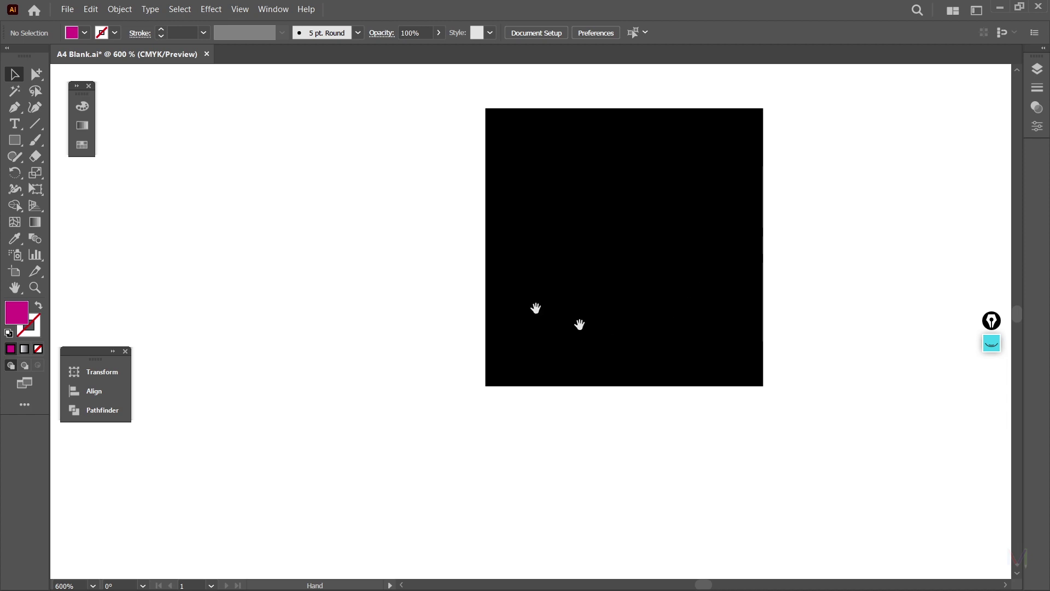
{"action": "left_click_drag", "start_coordinate": [633, 474], "coordinate": [646, 297]}
{"action": "left_click_drag", "start_coordinate": [582, 477], "coordinate": [446, 228]}
{"action": "left_click_drag", "start_coordinate": [677, 376], "coordinate": [401, 302]}
{"action": "left_click_drag", "start_coordinate": [674, 335], "coordinate": [432, 473]}
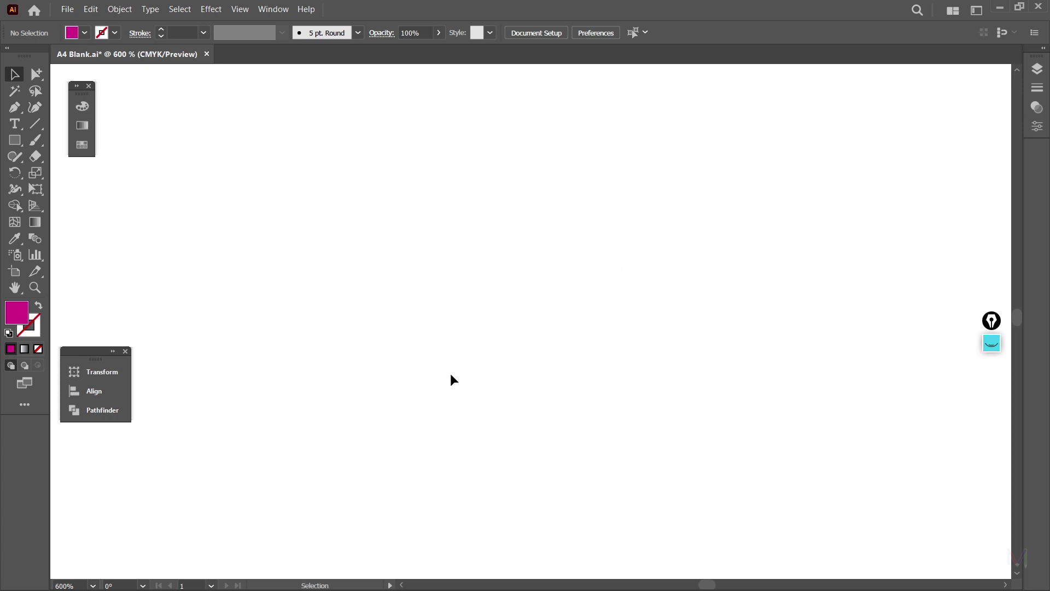
{"action": "key", "text": "ctrl+0"}
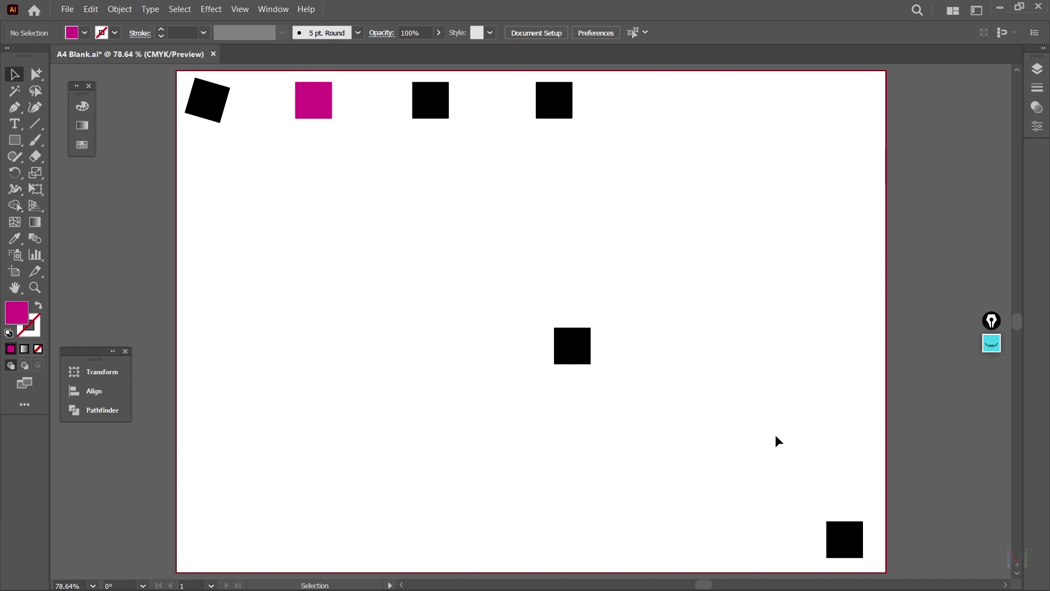
Inspect the square in the artboard's lower-right corner at 800% zoom and return to the full artboard view.
{"action": "left_click_drag", "start_coordinate": [797, 448], "coordinate": [577, 265]}
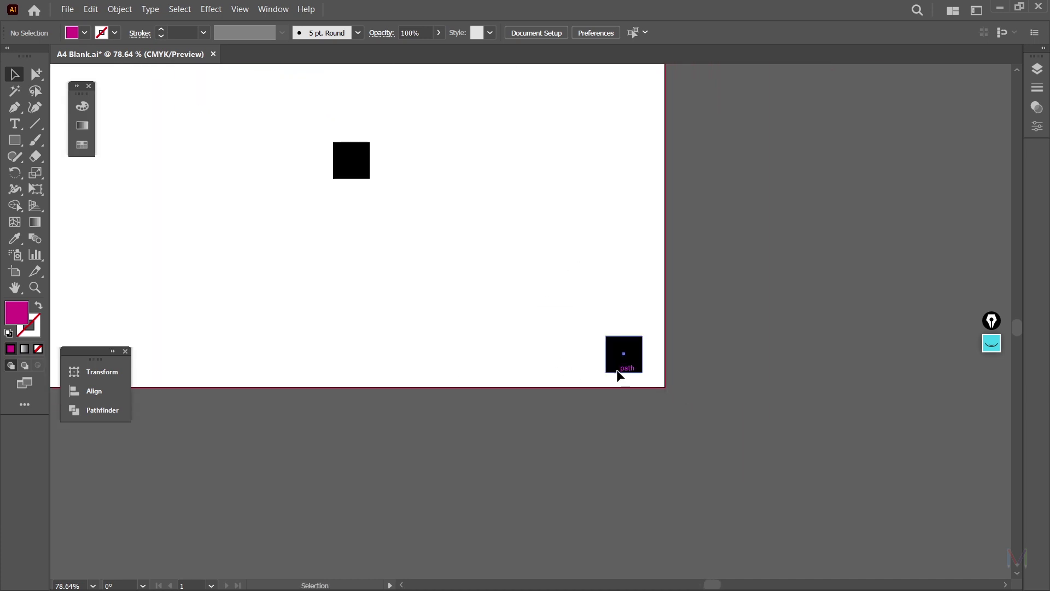
{"action": "left_click", "coordinate": [617, 369]}
{"action": "key", "text": "a"}
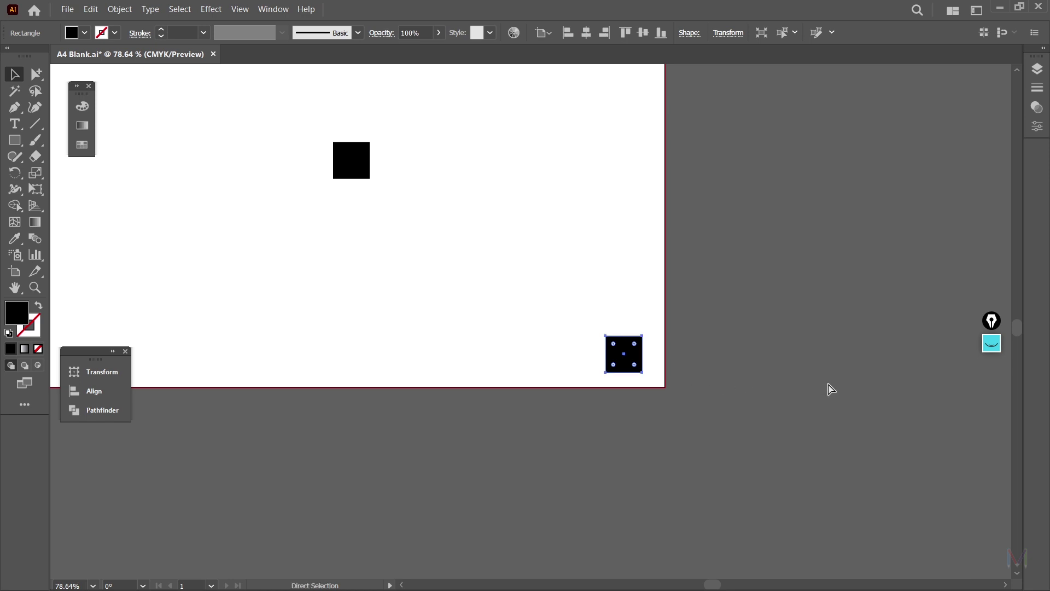
{"action": "key", "text": "ctrl+equal"}
{"action": "key", "text": "ctrl+equal"}
{"action": "key", "text": "ctrl+equal"}
{"action": "key", "text": "ctrl+equal"}
{"action": "key", "text": "ctrl+equal"}
{"action": "key", "text": "ctrl+equal"}
{"action": "key", "text": "ctrl+equal"}
{"action": "key", "text": "v"}
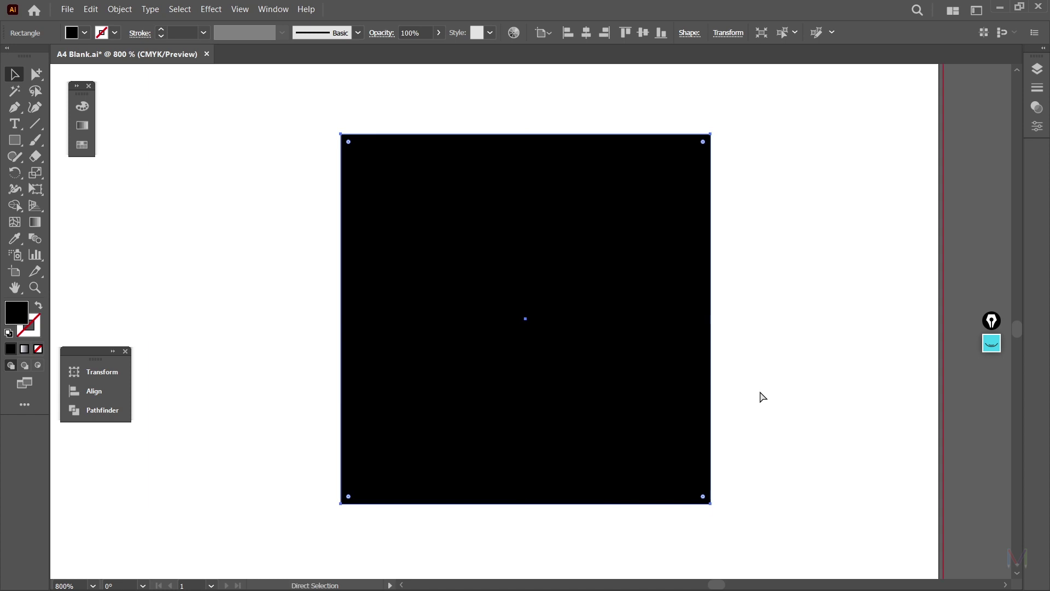
{"action": "key", "text": "ctrl+0"}
Bring the artboard's upper-left area into view and select the rotated black square.
{"action": "left_click", "coordinate": [251, 200]}
{"action": "left_click_drag", "start_coordinate": [361, 241], "coordinate": [500, 360]}
{"action": "left_click_drag", "start_coordinate": [260, 130], "coordinate": [744, 257]}
{"action": "left_click_drag", "start_coordinate": [690, 227], "coordinate": [727, 249]}
{"action": "key", "text": "ctrl+z"}
{"action": "left_click", "coordinate": [433, 289]}
{"action": "left_click", "coordinate": [357, 230]}
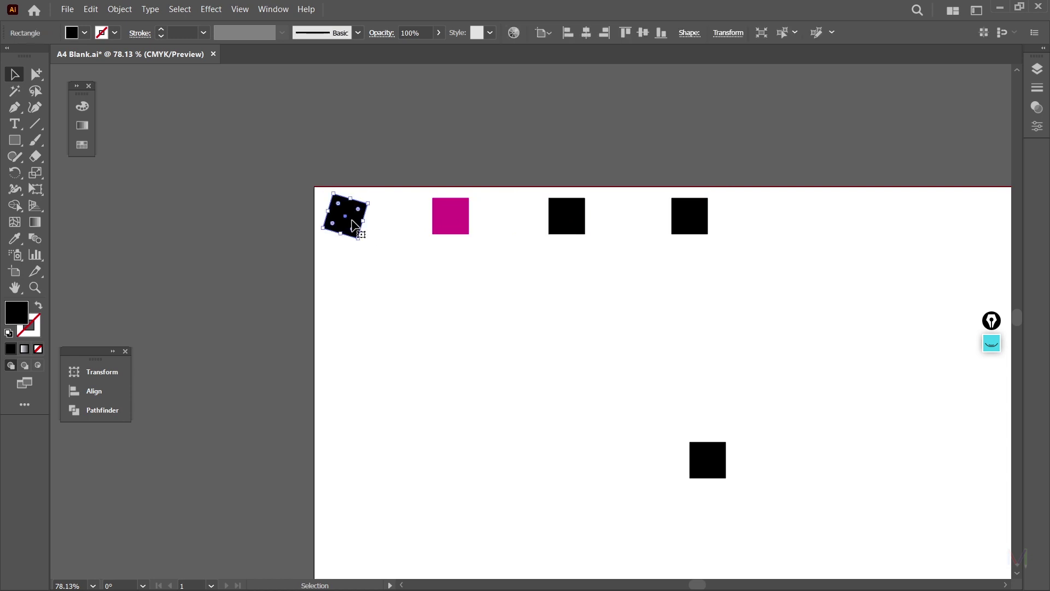
Inspect the rotated square at about 751% zoom and pan along the upper row past the magenta square.
{"action": "key", "text": "z"}
{"action": "left_click_drag", "start_coordinate": [347, 217], "coordinate": [708, 420]}
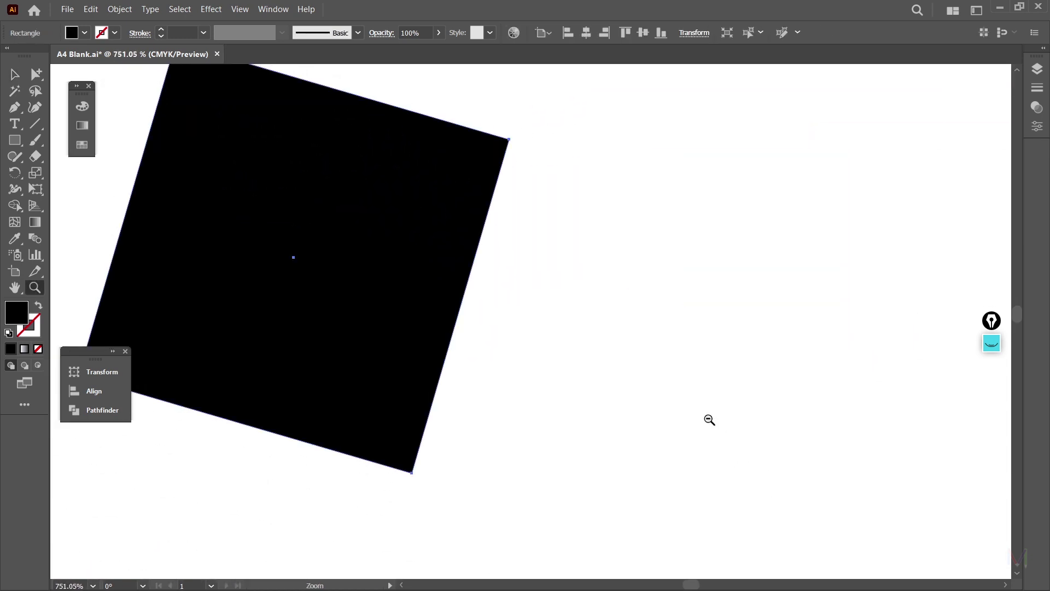
{"action": "key", "text": "v"}
{"action": "left_click", "coordinate": [597, 415]}
{"action": "left_click_drag", "start_coordinate": [633, 401], "coordinate": [464, 415]}
{"action": "left_click_drag", "start_coordinate": [805, 373], "coordinate": [591, 376]}
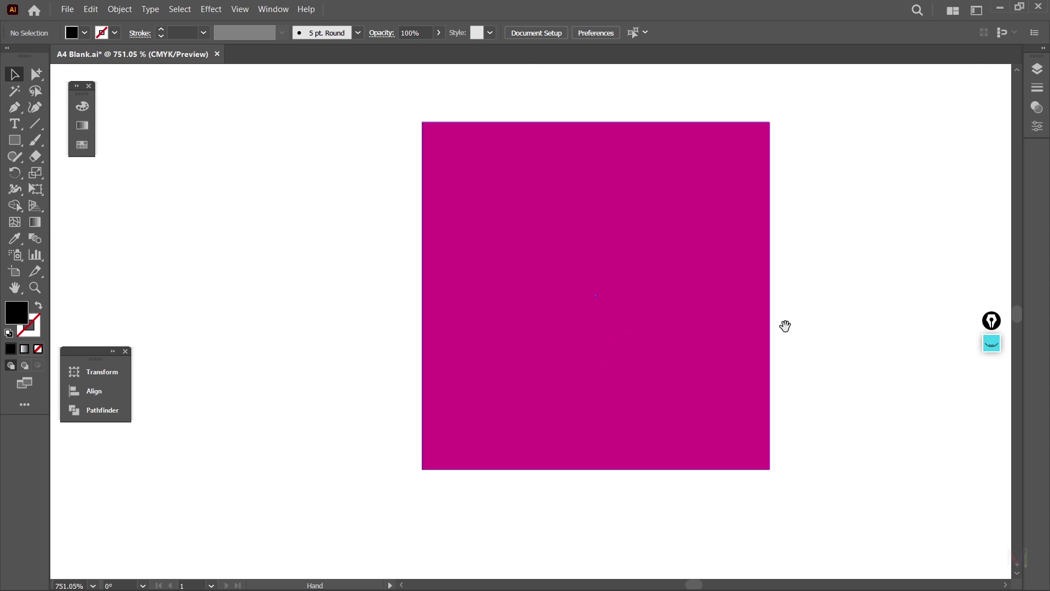
{"action": "scroll", "coordinate": [785, 326], "scroll_direction": "right", "scroll_amount": 10}
{"action": "scroll", "coordinate": [737, 337], "scroll_direction": "right", "scroll_amount": 5}
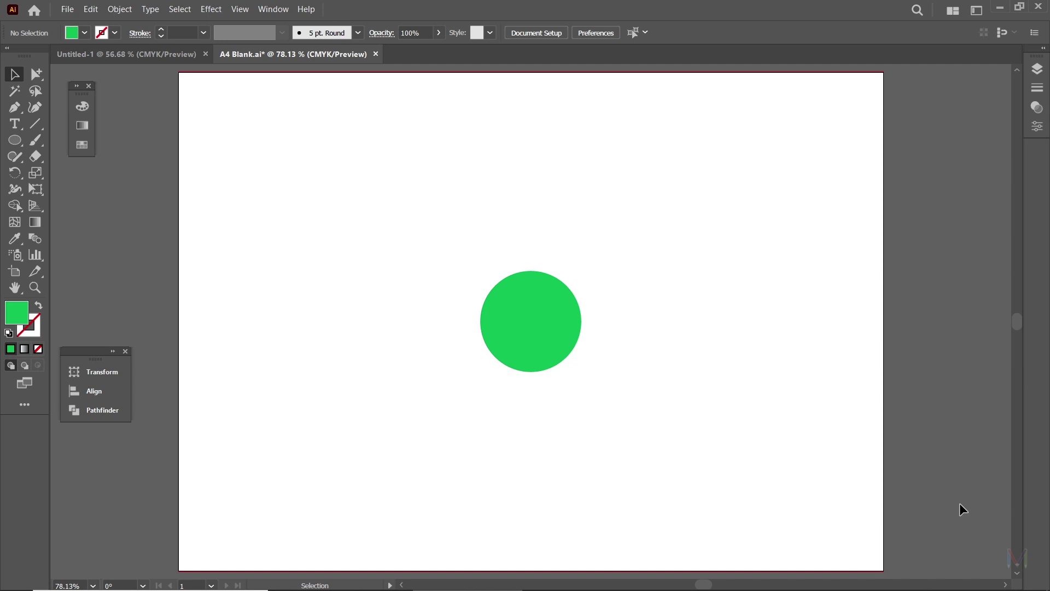
Zoom in on the green circle to 1600% and fit the artboard back in the window.
{"action": "left_click", "coordinate": [578, 330]}
{"action": "key", "text": "ctrl+plus"}
{"action": "key", "text": "ctrl+plus"}
{"action": "key", "text": "ctrl+plus"}
{"action": "key", "text": "ctrl+plus"}
{"action": "key", "text": "ctrl+plus"}
{"action": "key", "text": "ctrl+plus"}
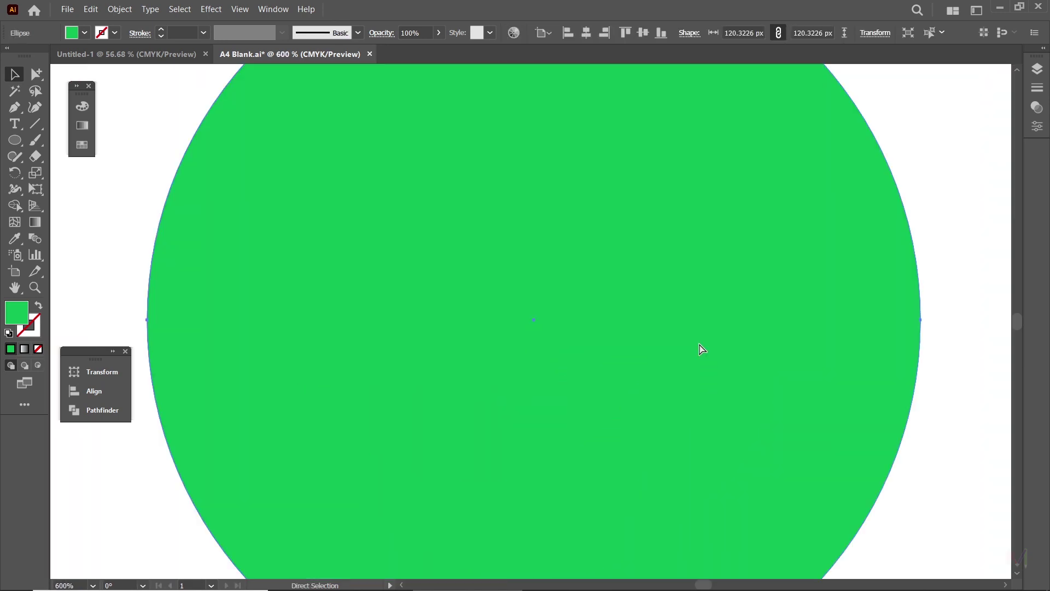
{"action": "key", "text": "ctrl+plus"}
{"action": "key", "text": "ctrl+plus"}
{"action": "key", "text": "ctrl+plus"}
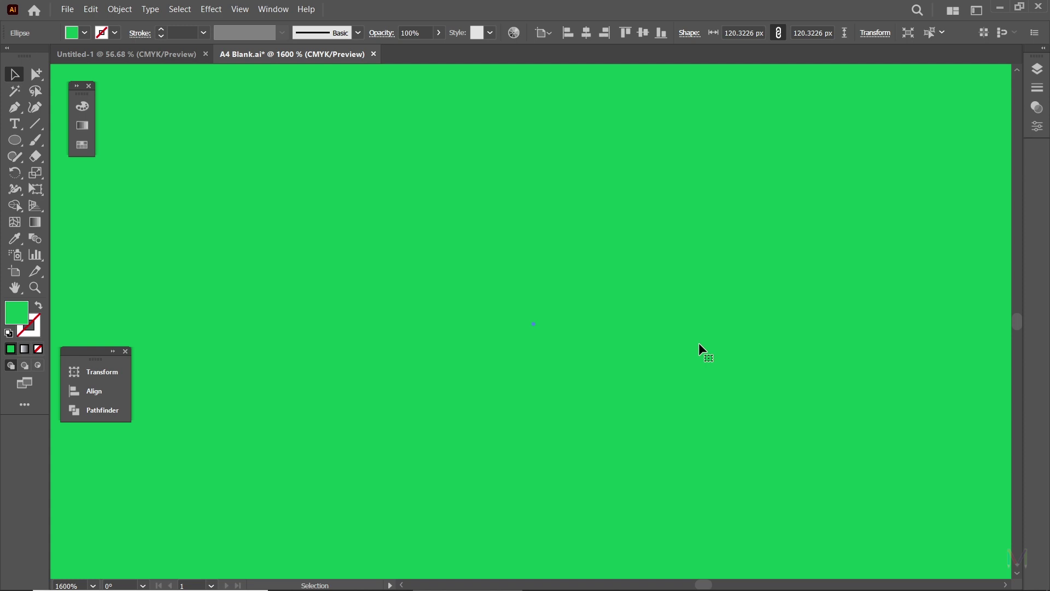
{"action": "double_click", "coordinate": [14, 289]}
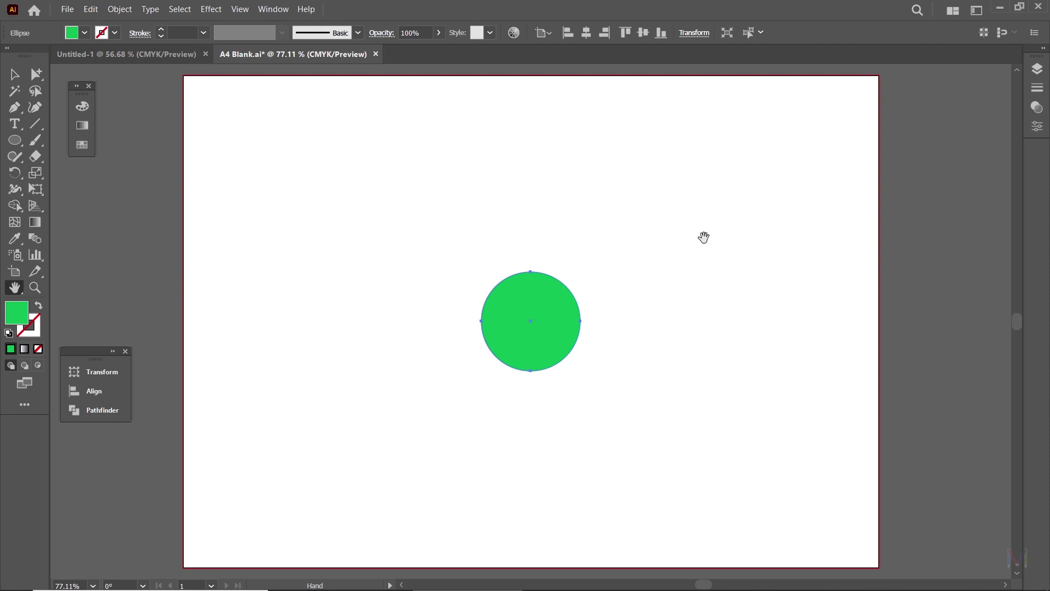
Enlarge the view to 800%, pan away from the green circle and restore the fitted artboard view.
{"action": "key", "text": "ctrl+plus"}
{"action": "key", "text": "ctrl+plus"}
{"action": "key", "text": "ctrl+plus"}
{"action": "key", "text": "ctrl+plus"}
{"action": "key", "text": "ctrl+plus"}
{"action": "key", "text": "ctrl+plus"}
{"action": "key", "text": "ctrl+plus"}
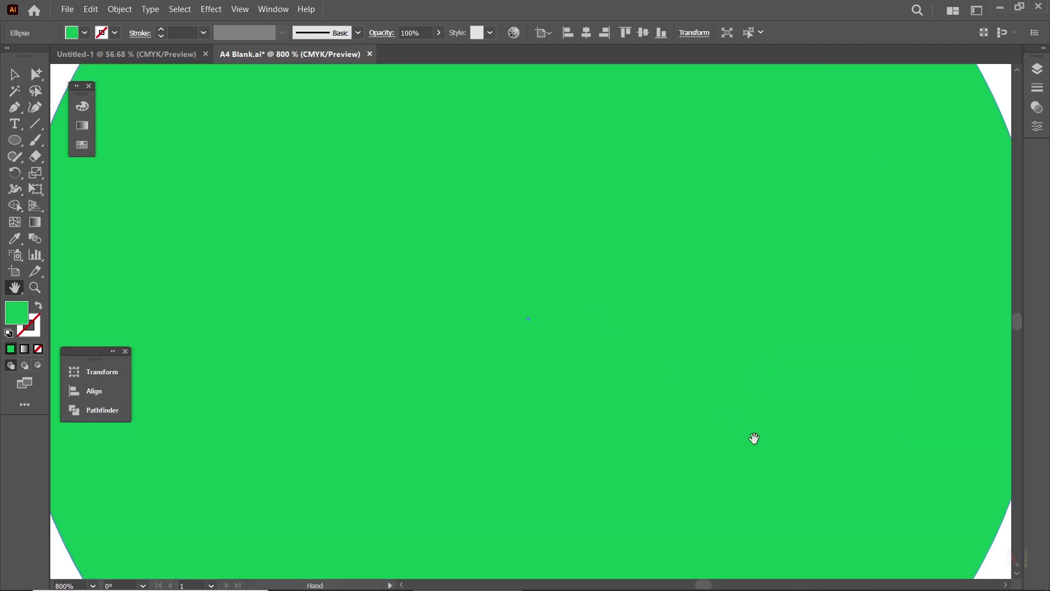
{"action": "left_click_drag", "start_coordinate": [816, 466], "coordinate": [347, 241]}
{"action": "left_click_drag", "start_coordinate": [698, 425], "coordinate": [334, 230]}
{"action": "left_click_drag", "start_coordinate": [668, 431], "coordinate": [533, 335]}
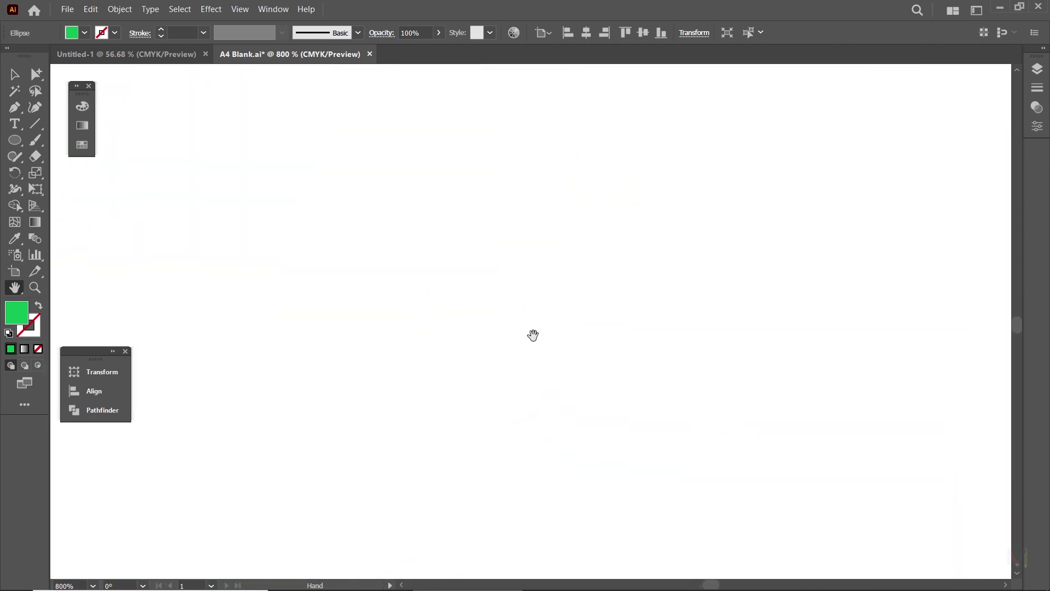
{"action": "double_click", "coordinate": [15, 289]}
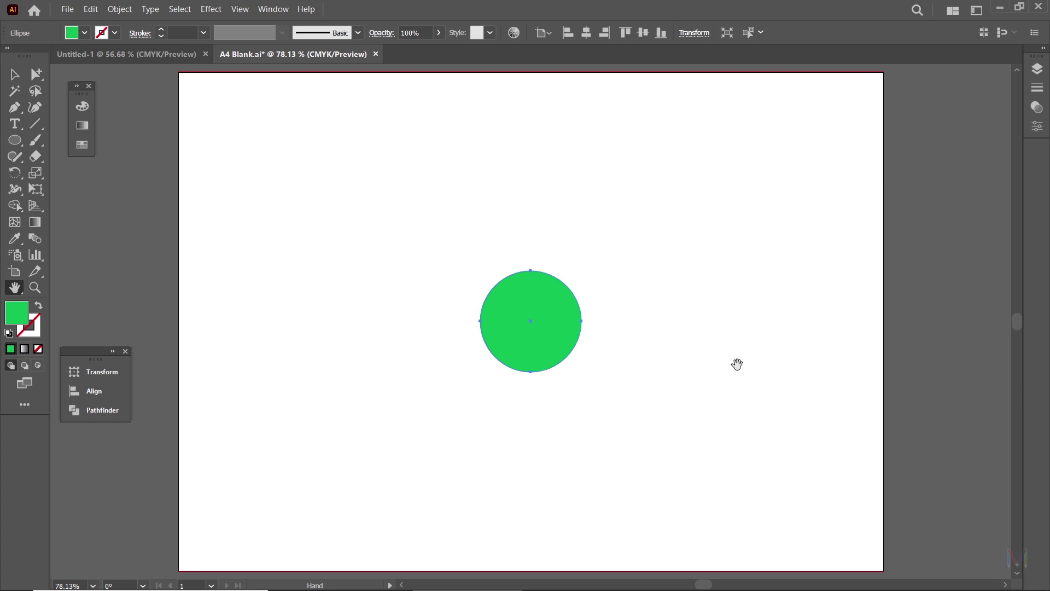
Zoom out until the artboard is shown at 8.33%.
{"action": "key", "text": "ctrl+minus"}
{"action": "key", "text": "ctrl+minus"}
{"action": "key", "text": "ctrl+minus"}
{"action": "key", "text": "ctrl+minus"}
{"action": "key", "text": "ctrl+minus"}
{"action": "key", "text": "ctrl+minus"}
{"action": "key", "text": "ctrl+minus"}
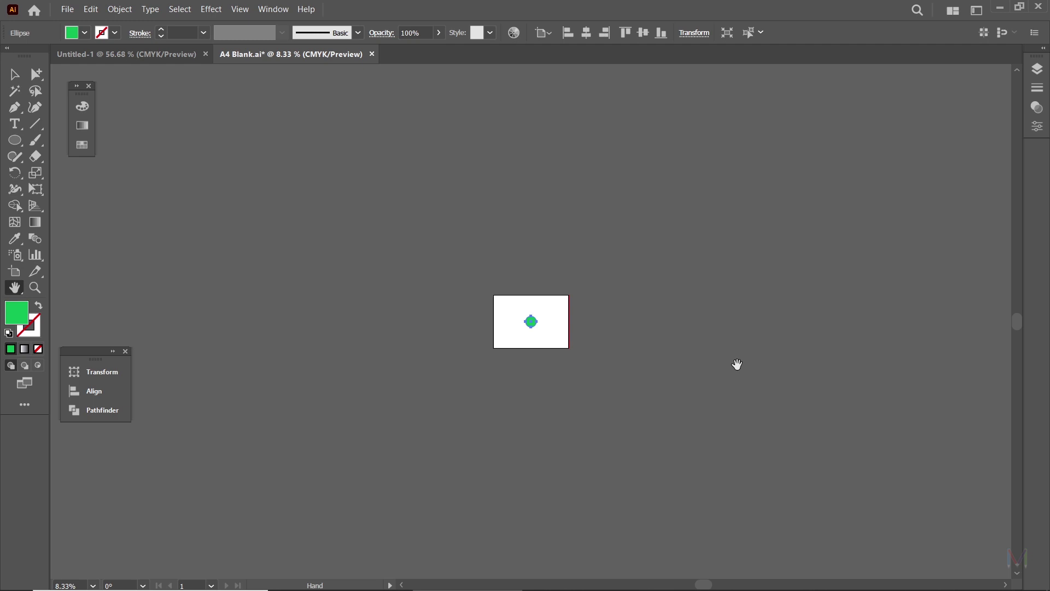
Fit the artboard back in the window with the Hand tool.
{"action": "left_click", "coordinate": [16, 290]}
{"action": "double_click", "coordinate": [16, 290]}
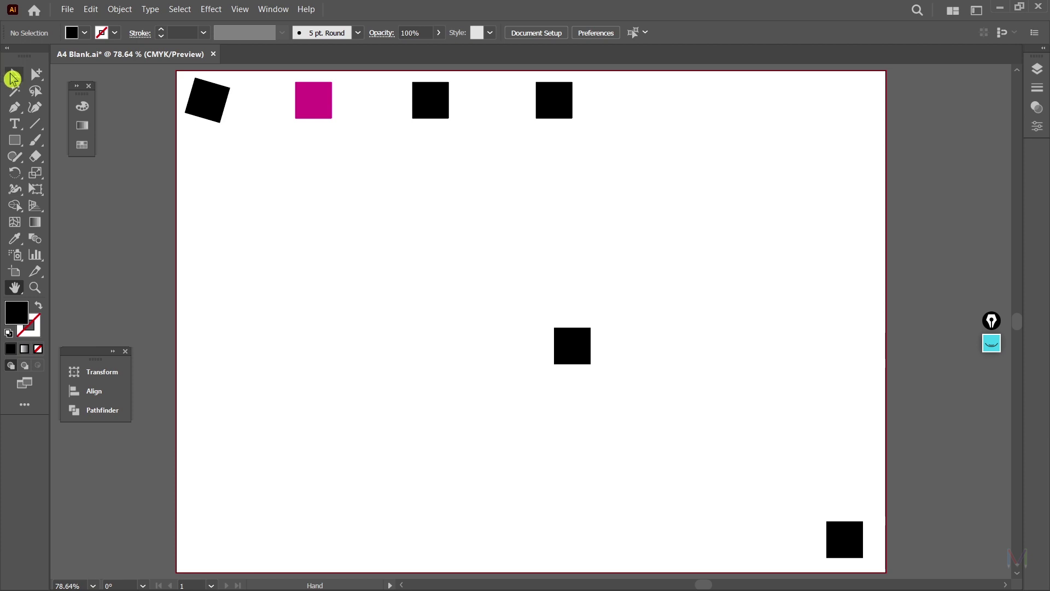
Move the two black squares of the upper row down into the empty artboard area and enlarge the view to 200%.
{"action": "left_click", "coordinate": [13, 78]}
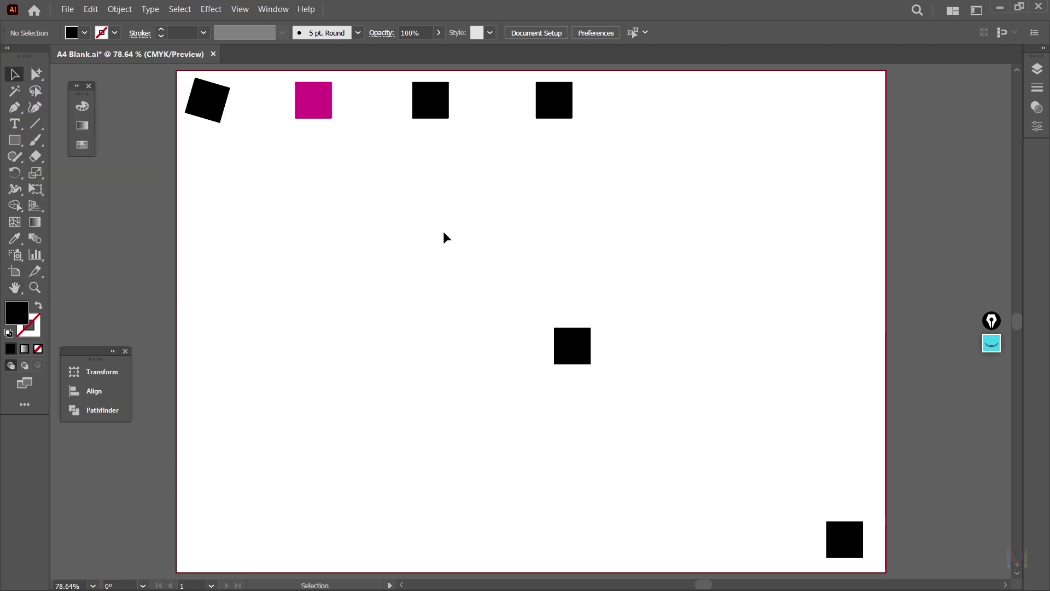
{"action": "left_click_drag", "start_coordinate": [542, 109], "coordinate": [360, 220]}
{"action": "left_click_drag", "start_coordinate": [418, 110], "coordinate": [434, 202]}
{"action": "key", "text": "ctrl+plus"}
{"action": "key", "text": "ctrl+plus"}
{"action": "key", "text": "ctrl+plus"}
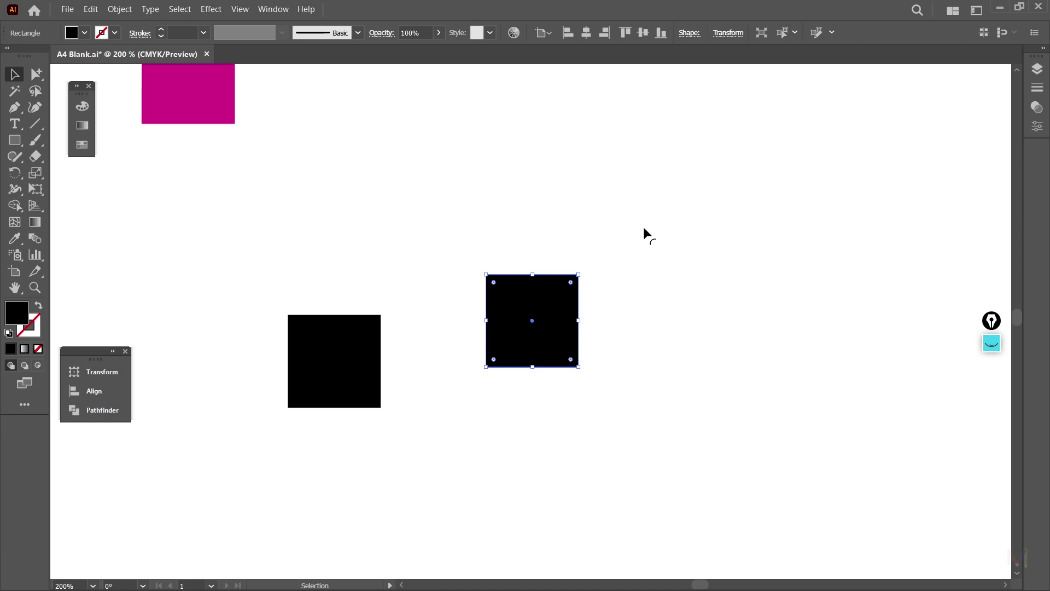
Pan the 200% view toward the empty area beside the moved squares with the temporary Hand tool and deselect the square.
{"action": "left_click", "coordinate": [17, 292]}
{"action": "key", "text": "space"}
{"action": "key", "text": "space"}
{"action": "left_click_drag", "start_coordinate": [599, 353], "coordinate": [656, 367]}
{"action": "left_click_drag", "start_coordinate": [526, 302], "coordinate": [314, 233]}
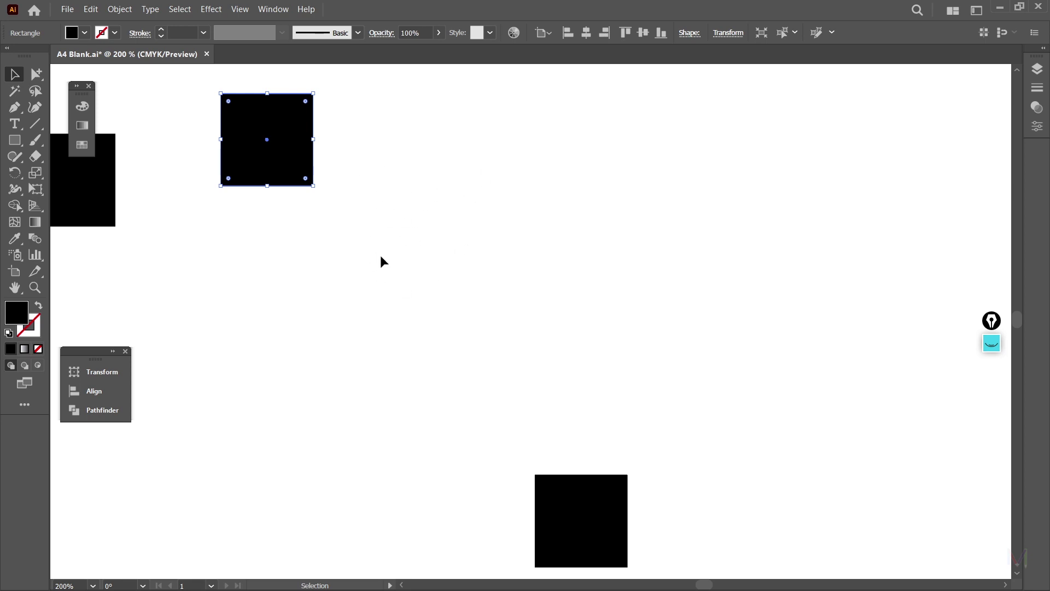
{"action": "left_click", "coordinate": [559, 281]}
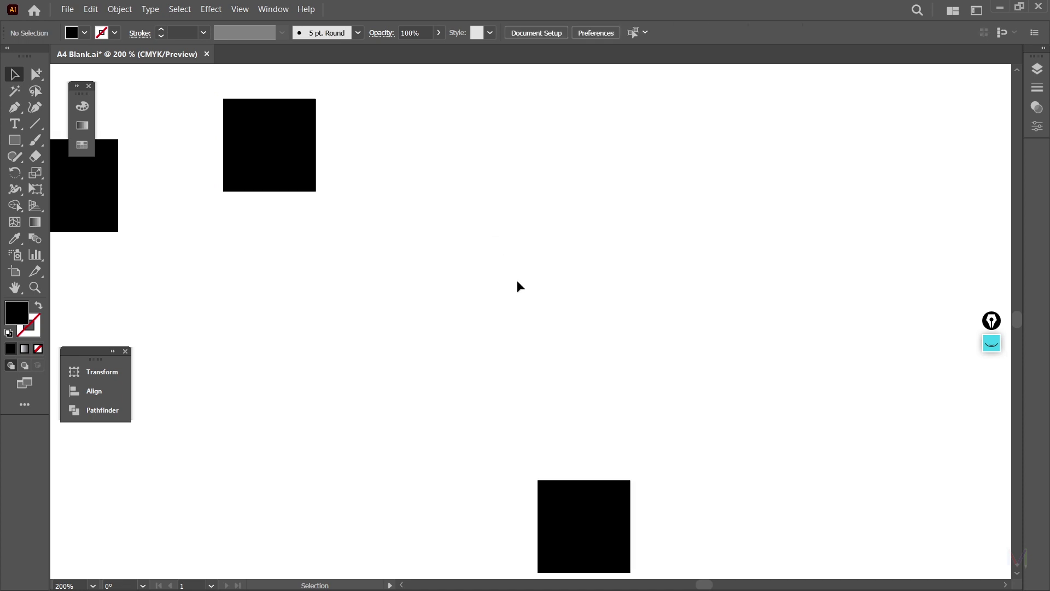
Draw a closed six-point, roughly L-shaped black shape with the Pen tool in the empty space between the squares.
{"action": "key", "text": "p"}
{"action": "left_click", "coordinate": [497, 240]}
{"action": "left_click", "coordinate": [497, 359], "text": "shift"}
{"action": "left_click", "coordinate": [587, 359]}
{"action": "left_click", "coordinate": [587, 284]}
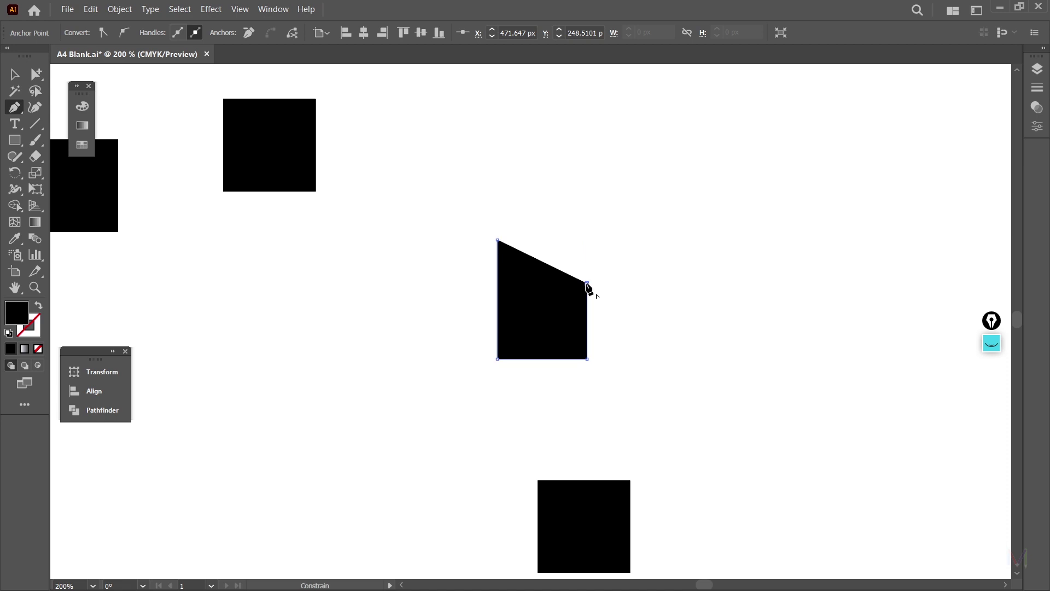
{"action": "left_click", "coordinate": [530, 283]}
{"action": "left_click", "coordinate": [530, 170]}
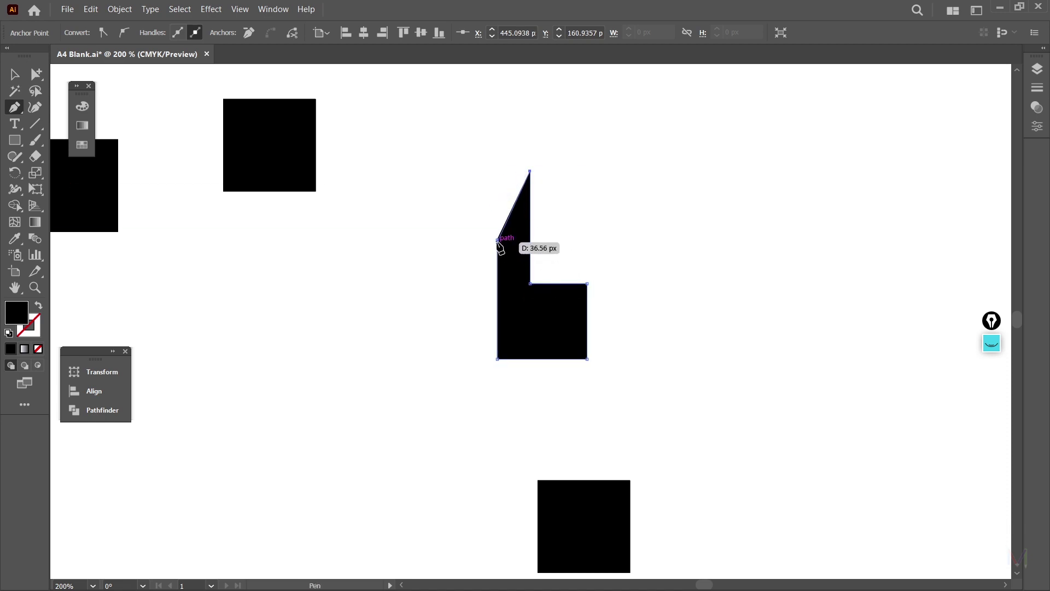
{"action": "left_click", "coordinate": [497, 240]}
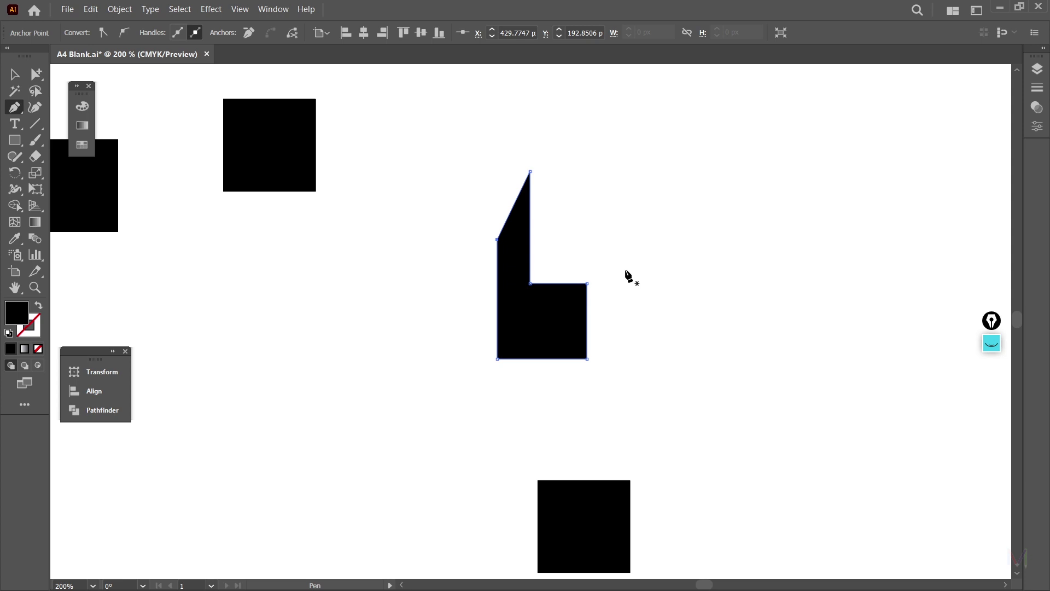
Pan to the artboard's lower-right corner and back past the drawn shape, and fit the artboard in the window.
{"action": "left_click_drag", "start_coordinate": [701, 380], "coordinate": [448, 262]}
{"action": "left_click_drag", "start_coordinate": [515, 328], "coordinate": [579, 392]}
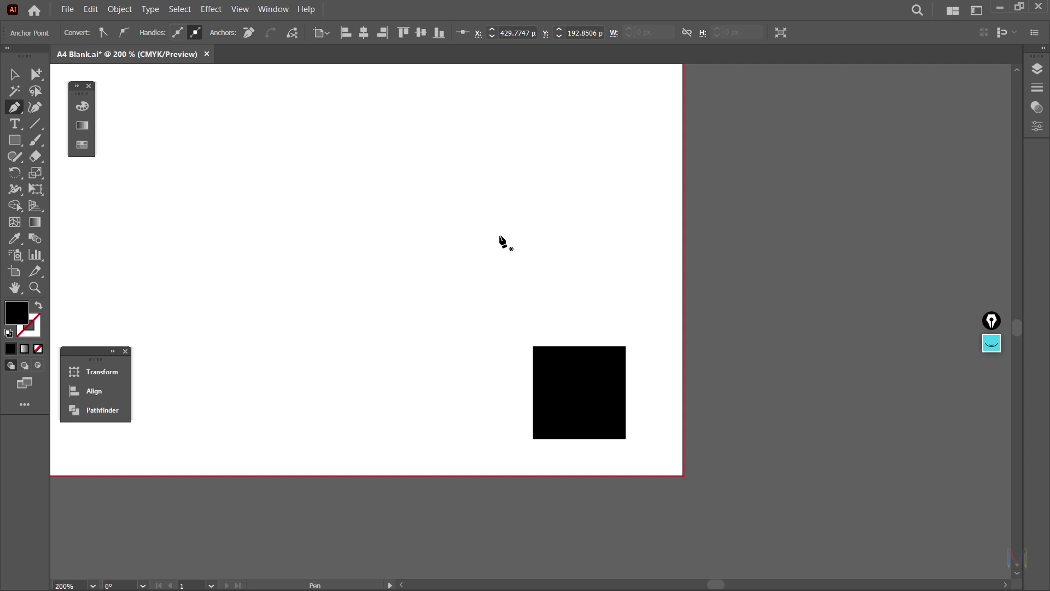
{"action": "left_click", "coordinate": [15, 287]}
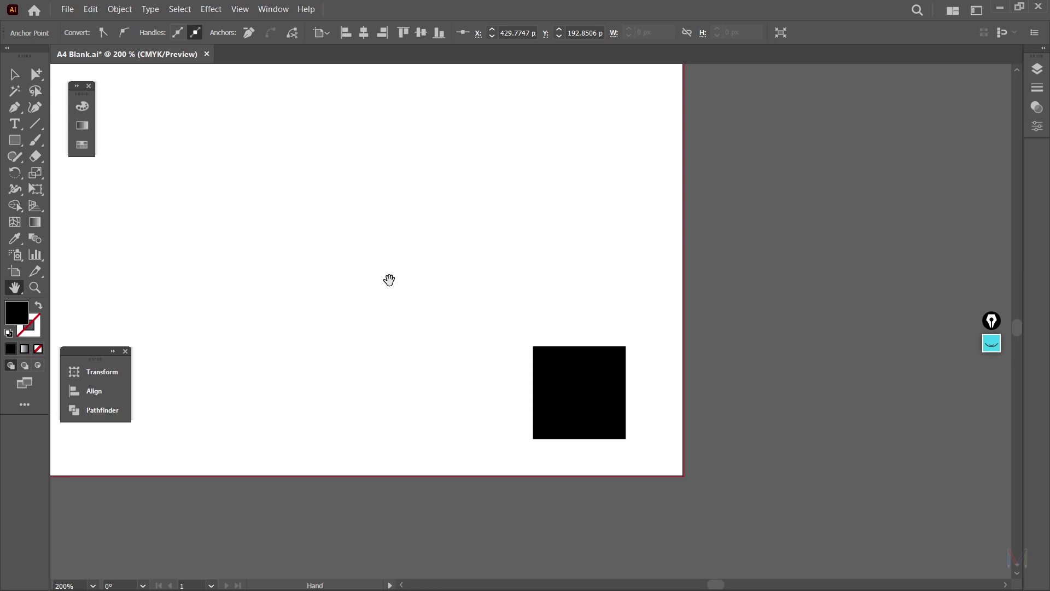
{"action": "left_click_drag", "start_coordinate": [393, 279], "coordinate": [672, 439]}
{"action": "left_click_drag", "start_coordinate": [429, 284], "coordinate": [738, 437]}
{"action": "left_click_drag", "start_coordinate": [488, 255], "coordinate": [727, 422]}
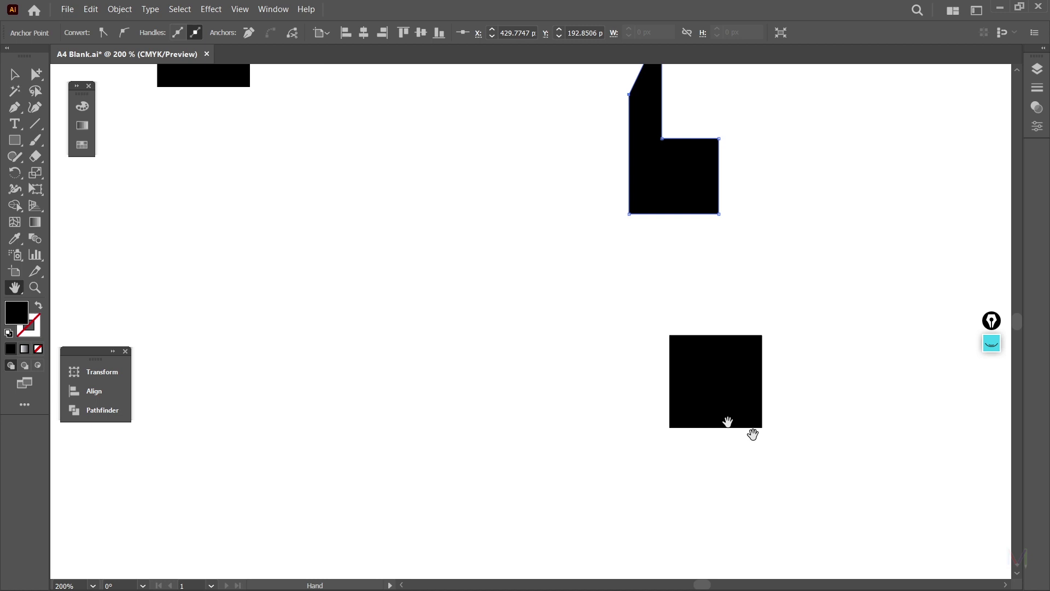
{"action": "left_click_drag", "start_coordinate": [128, 103], "coordinate": [539, 403]}
{"action": "key", "text": "ctrl+0"}
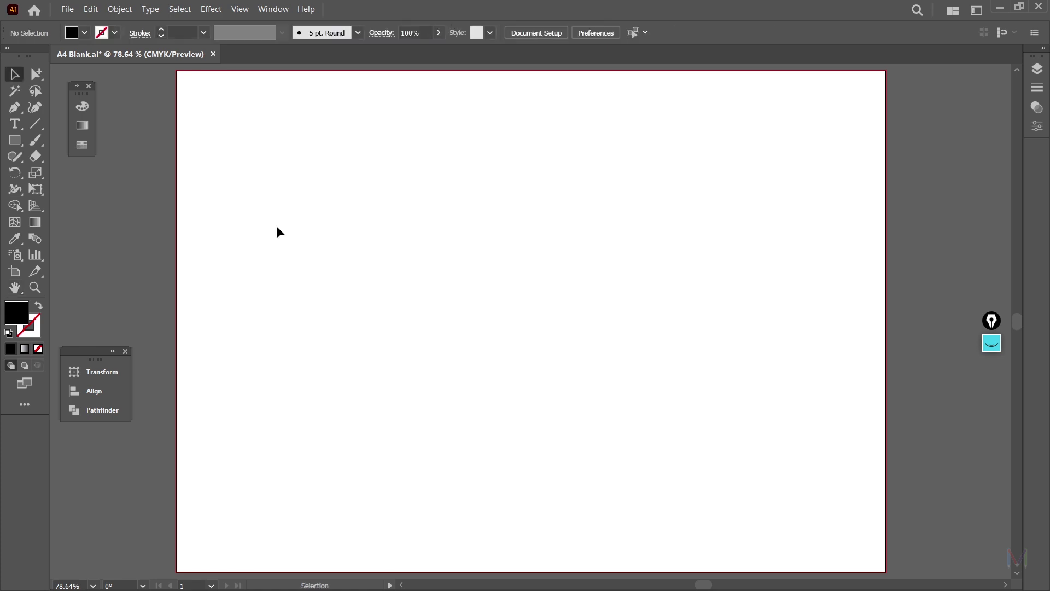
Rotate the canvas view to -15° with the Rotate View tool.
{"action": "left_click_drag", "start_coordinate": [20, 294], "coordinate": [150, 313]}
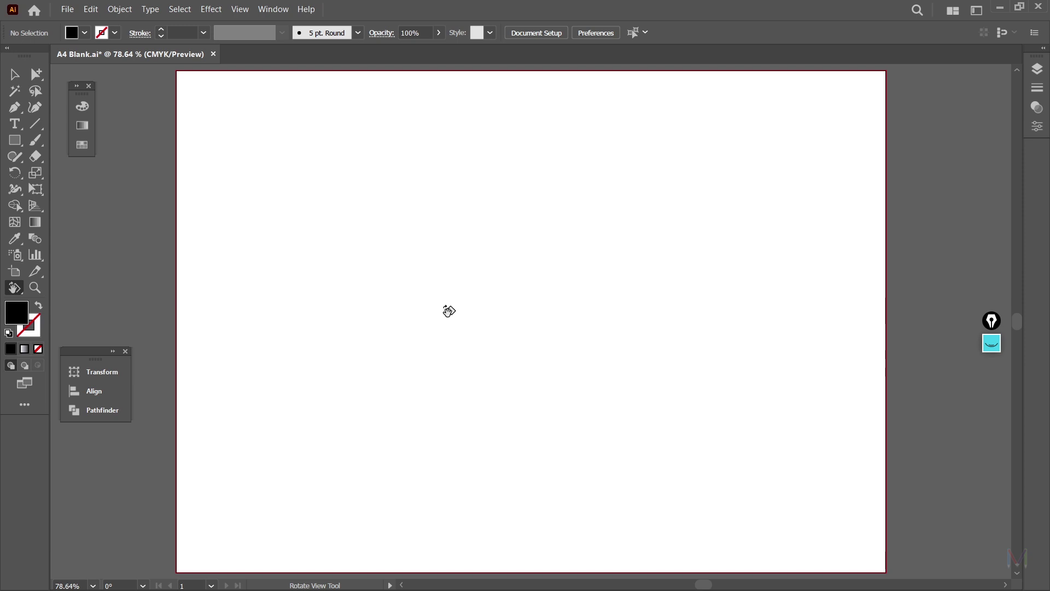
{"action": "left_click_drag", "start_coordinate": [241, 200], "coordinate": [296, 229]}
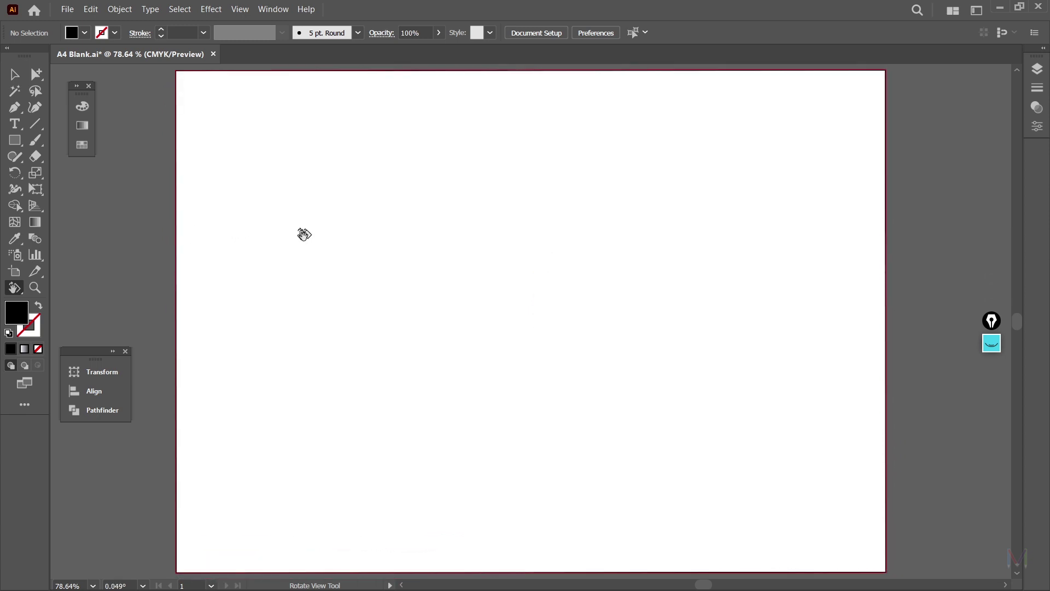
{"action": "left_click", "coordinate": [13, 289]}
{"action": "left_click", "coordinate": [16, 291]}
{"action": "left_click_drag", "start_coordinate": [246, 343], "coordinate": [303, 234]}
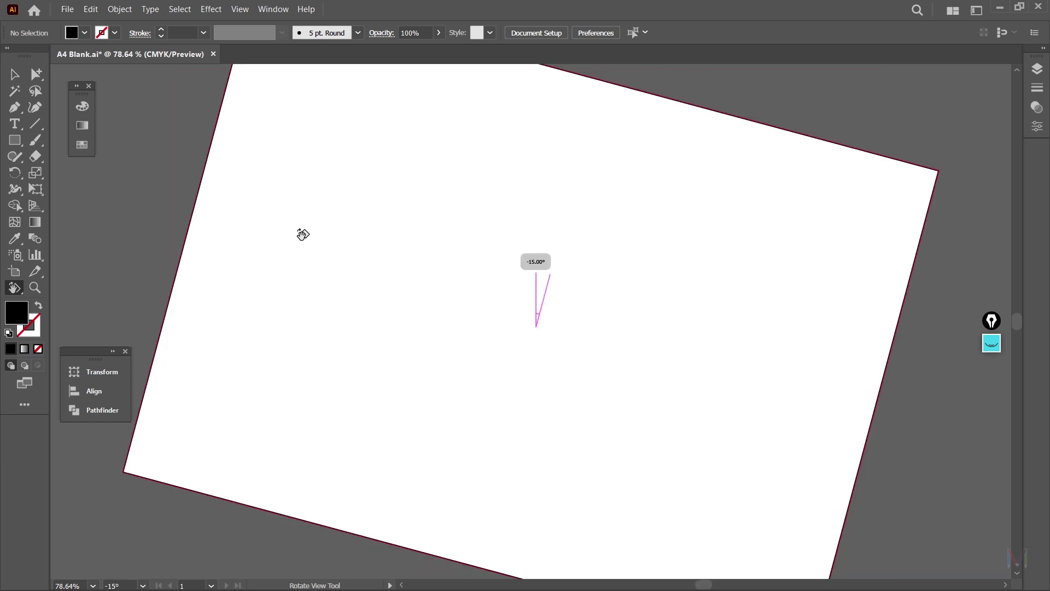
{"action": "left_click_drag", "start_coordinate": [303, 234], "coordinate": [307, 229]}
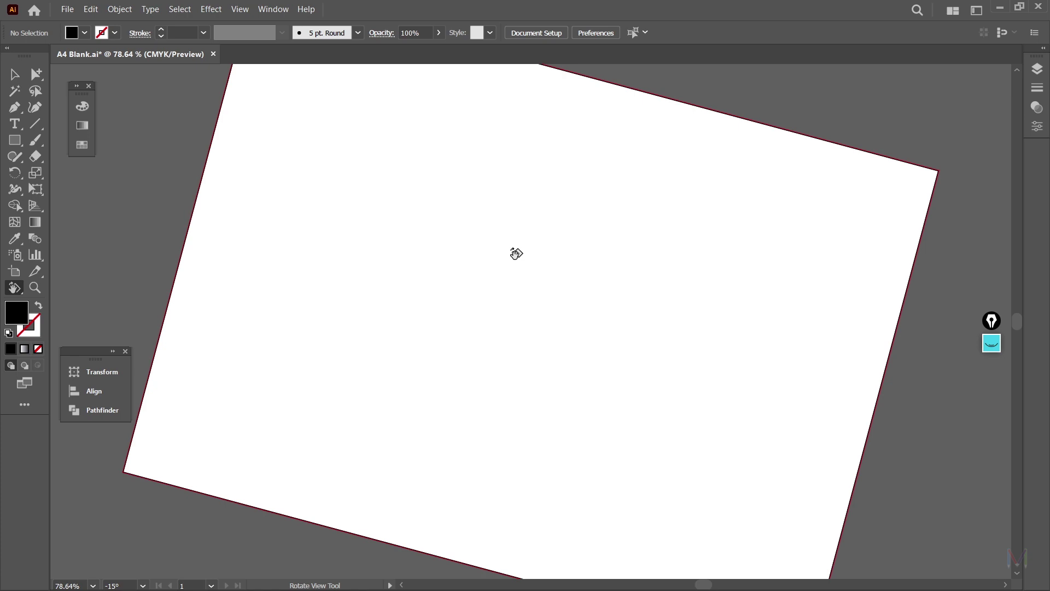
Turn the rotated canvas view back to 0° with the Rotate View tool.
{"action": "left_click", "coordinate": [12, 290]}
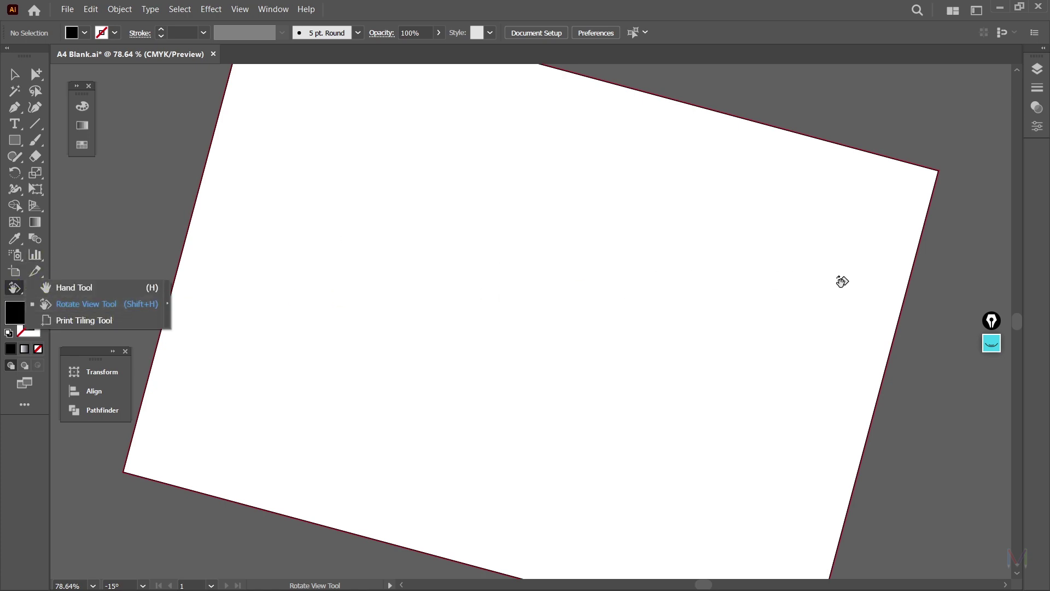
{"action": "left_click", "coordinate": [134, 306]}
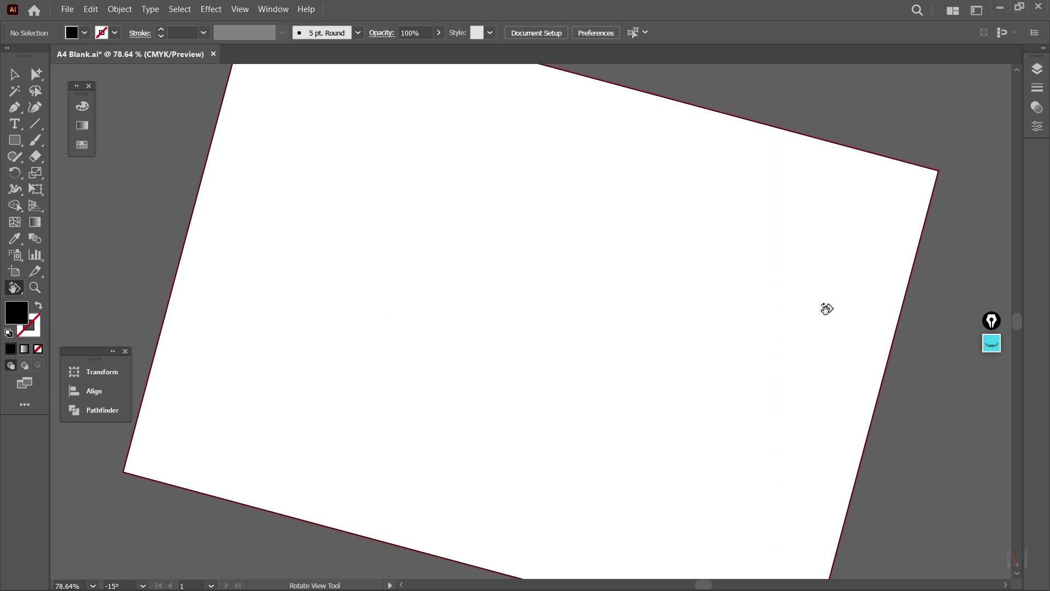
{"action": "left_click_drag", "start_coordinate": [847, 293], "coordinate": [810, 261]}
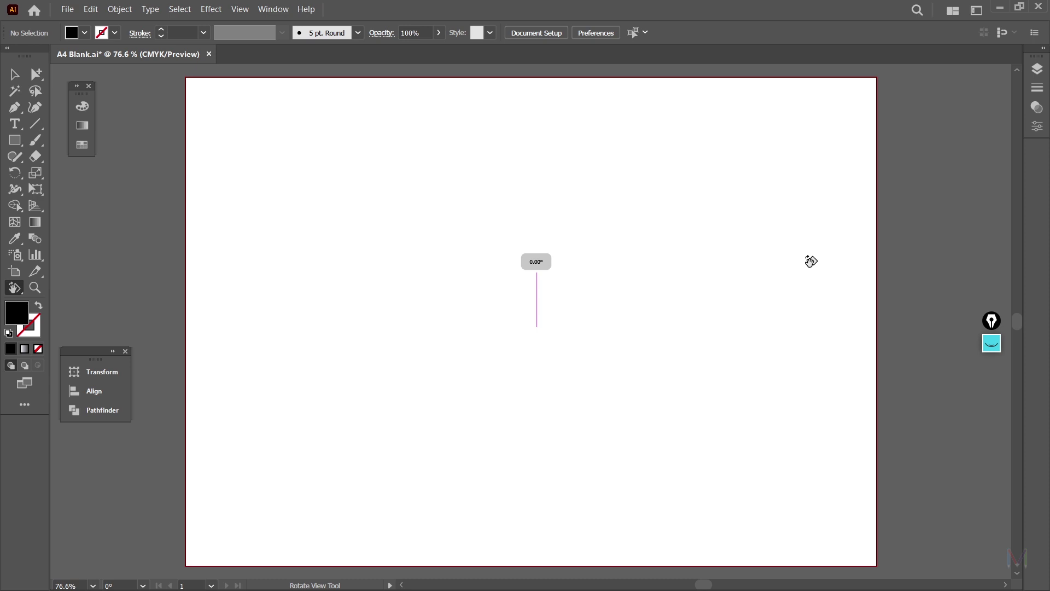
{"action": "left_click_drag", "start_coordinate": [810, 260], "coordinate": [831, 264]}
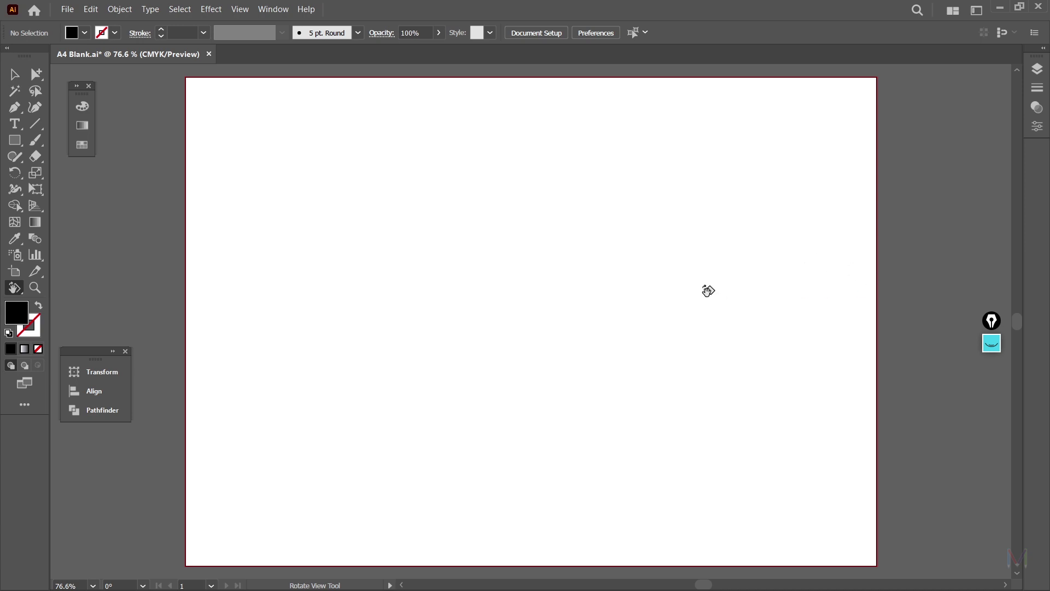
Switch to the Hand tool and back to the Rotate View tool, and rotate the canvas view to about 28.5°.
{"action": "left_click", "coordinate": [16, 288]}
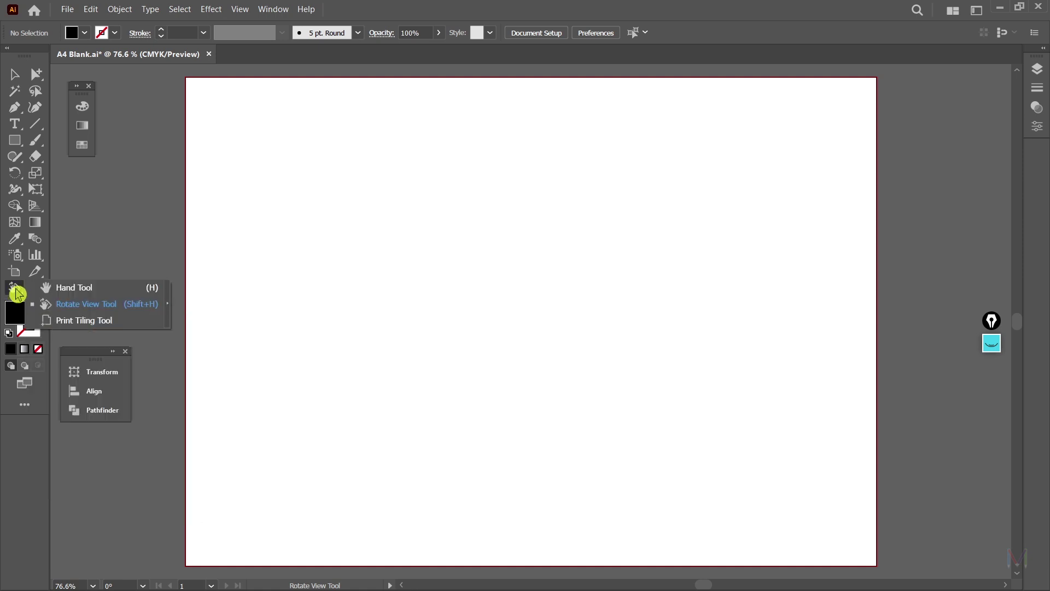
{"action": "left_click", "coordinate": [104, 288]}
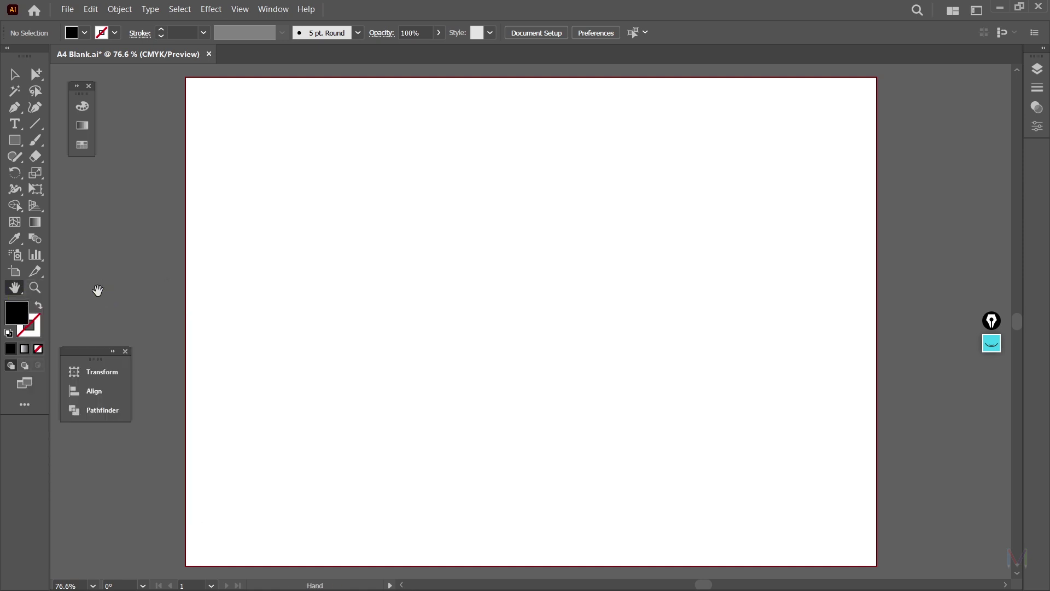
{"action": "left_click", "coordinate": [16, 290]}
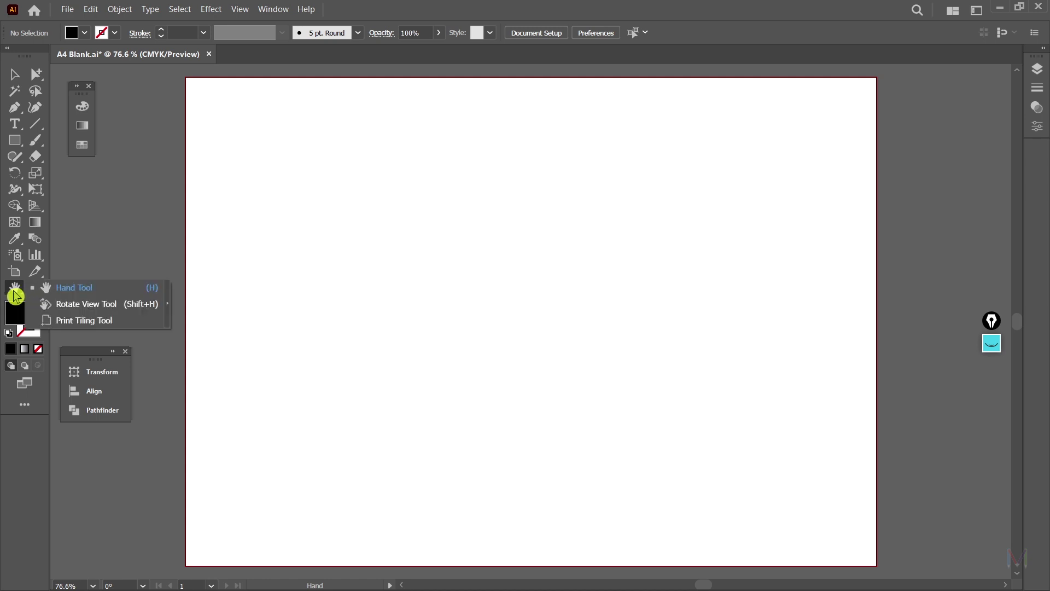
{"action": "left_click", "coordinate": [147, 309]}
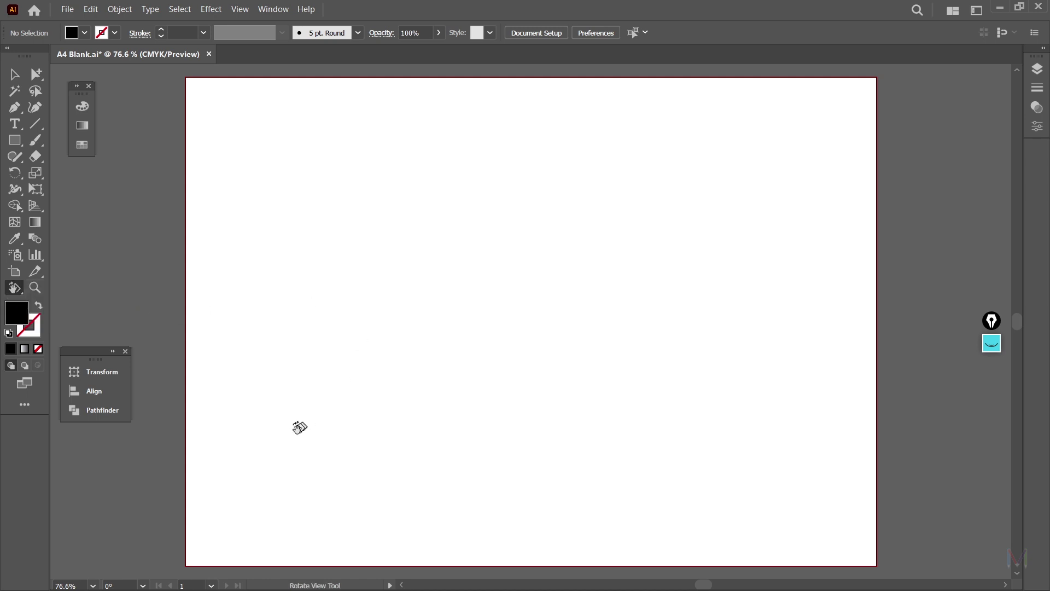
{"action": "left_click_drag", "start_coordinate": [257, 445], "coordinate": [448, 441]}
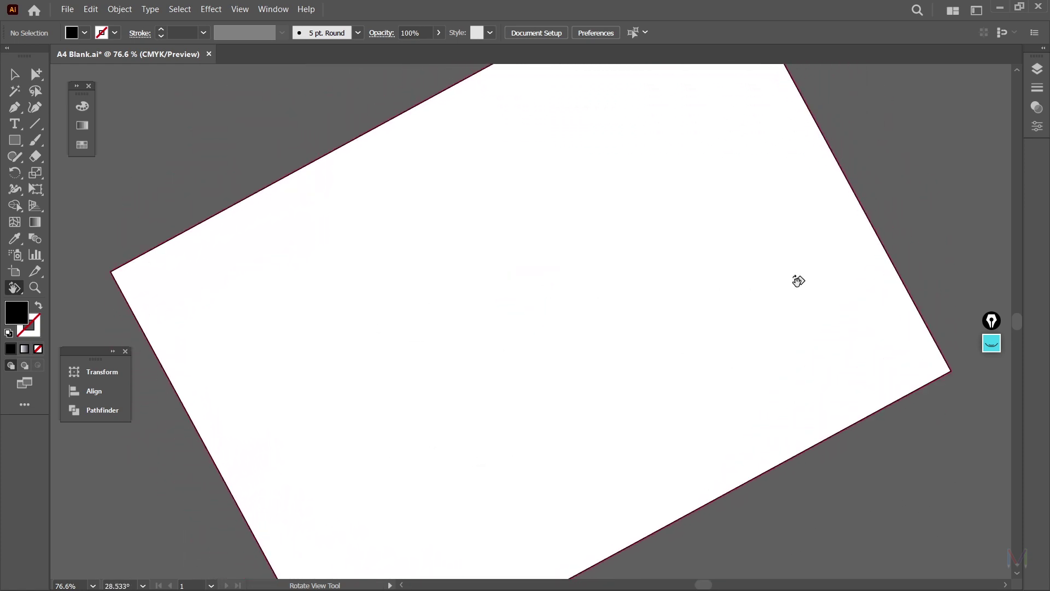
Restore the canvas view to 0° rotation and return to the Selection tool.
{"action": "left_click_drag", "start_coordinate": [15, 288], "coordinate": [110, 306]}
{"action": "left_click_drag", "start_coordinate": [781, 254], "coordinate": [815, 400]}
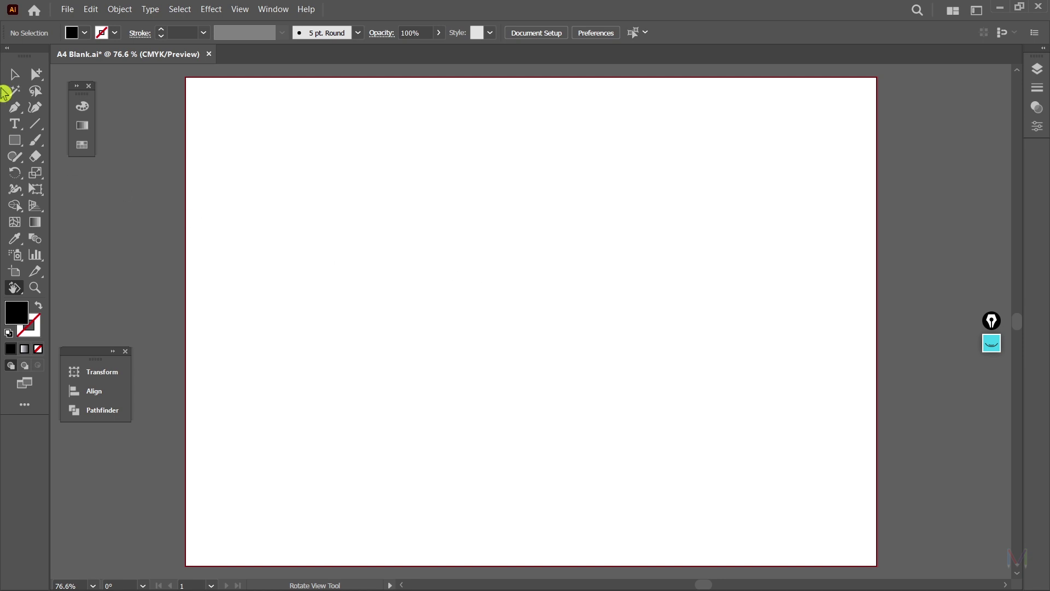
{"action": "left_click", "coordinate": [15, 75]}
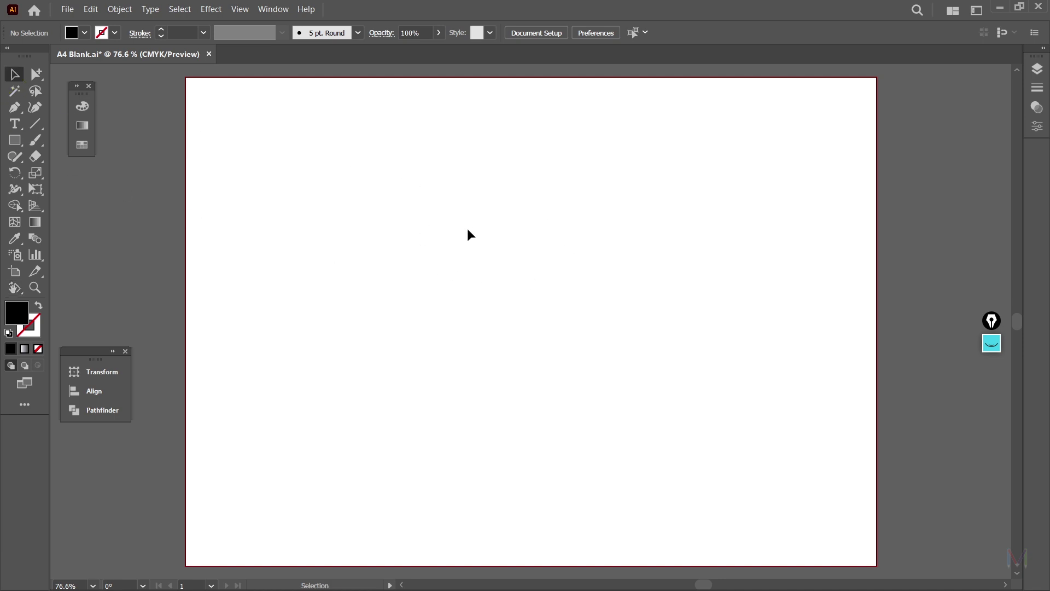
{"action": "mouse_move", "coordinate": [14, 290]}
{"action": "left_mouse_down"}
{"action": "mouse_move", "coordinate": [115, 311]}
{"action": "mouse_move", "coordinate": [10, 297]}
{"action": "left_mouse_up"}
{"action": "left_click", "coordinate": [20, 78]}
Show the document's layers and toggle the lock on layer 2 off and on again.
{"action": "left_click", "coordinate": [1037, 69]}
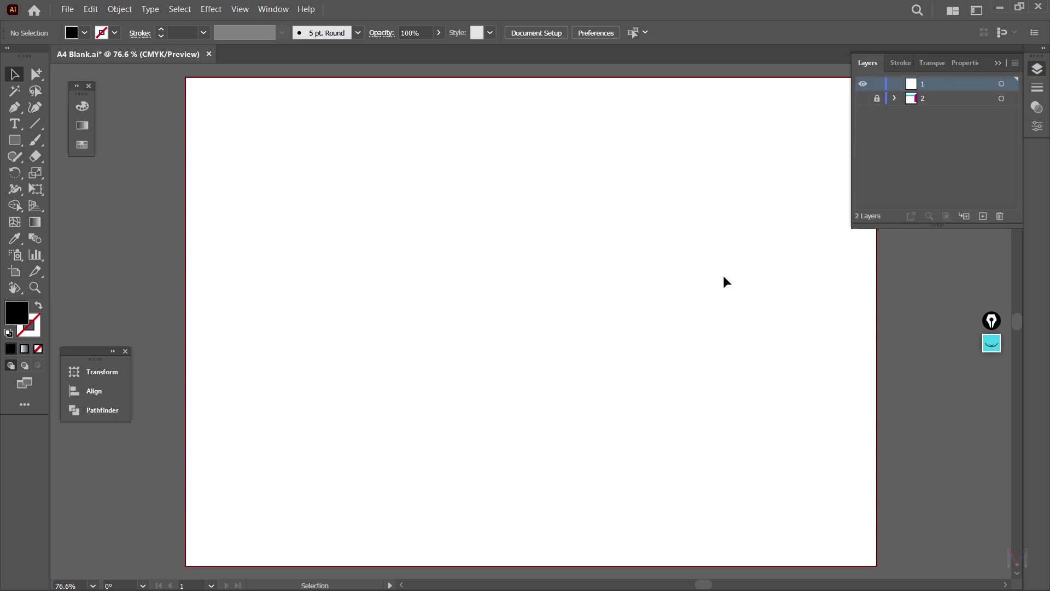
{"action": "left_click", "coordinate": [878, 98]}
{"action": "left_click", "coordinate": [877, 96]}
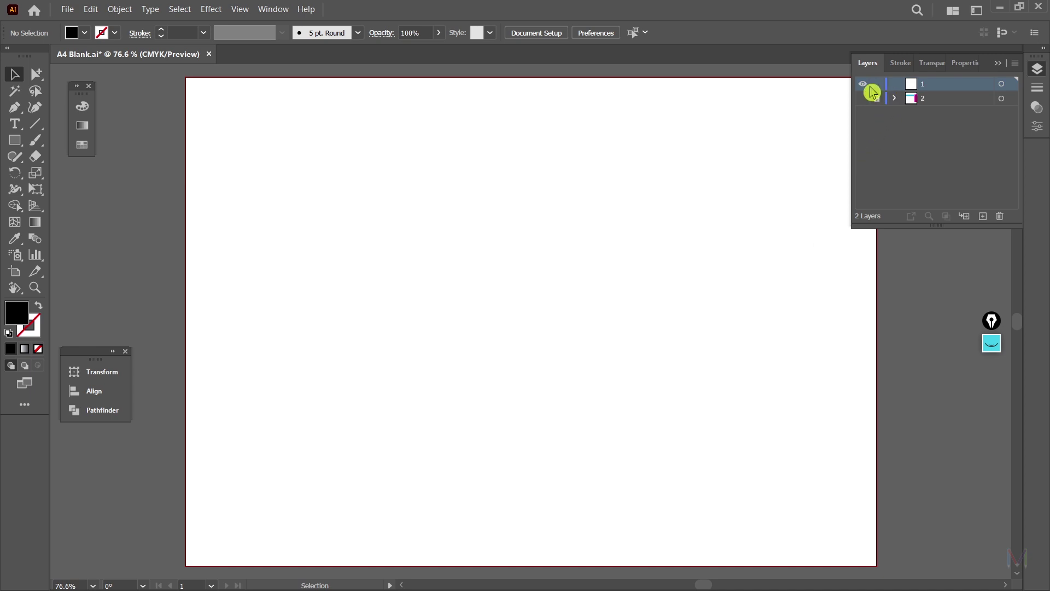
Activate the Print Tiling tool and place the print tile's corner near the artboard's lower-left corner.
{"action": "left_click", "coordinate": [16, 288]}
{"action": "left_click", "coordinate": [83, 318]}
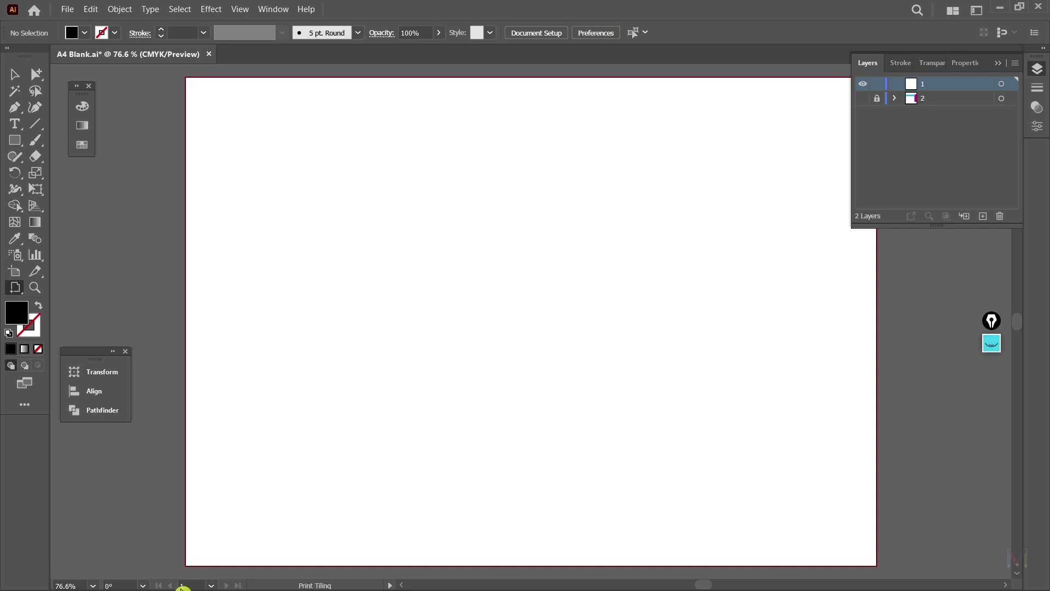
{"action": "left_click", "coordinate": [280, 432]}
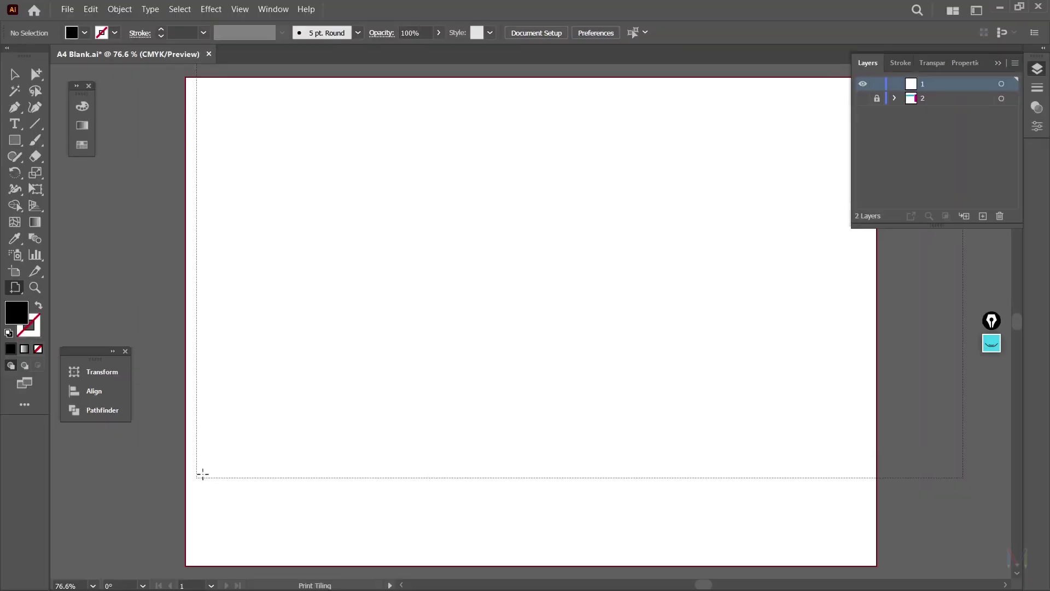
{"action": "left_click_drag", "start_coordinate": [202, 474], "coordinate": [190, 557]}
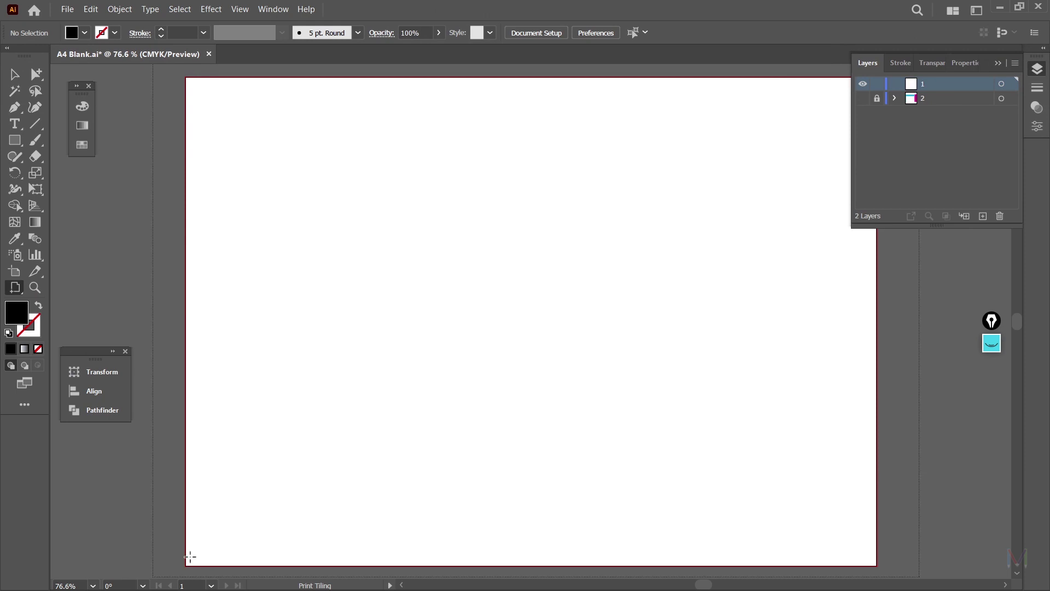
Try several print tile positions across the artboard and align the tile's corner with the artboard's lower-left corner.
{"action": "left_click_drag", "start_coordinate": [224, 315], "coordinate": [272, 347]}
{"action": "left_click", "coordinate": [636, 420]}
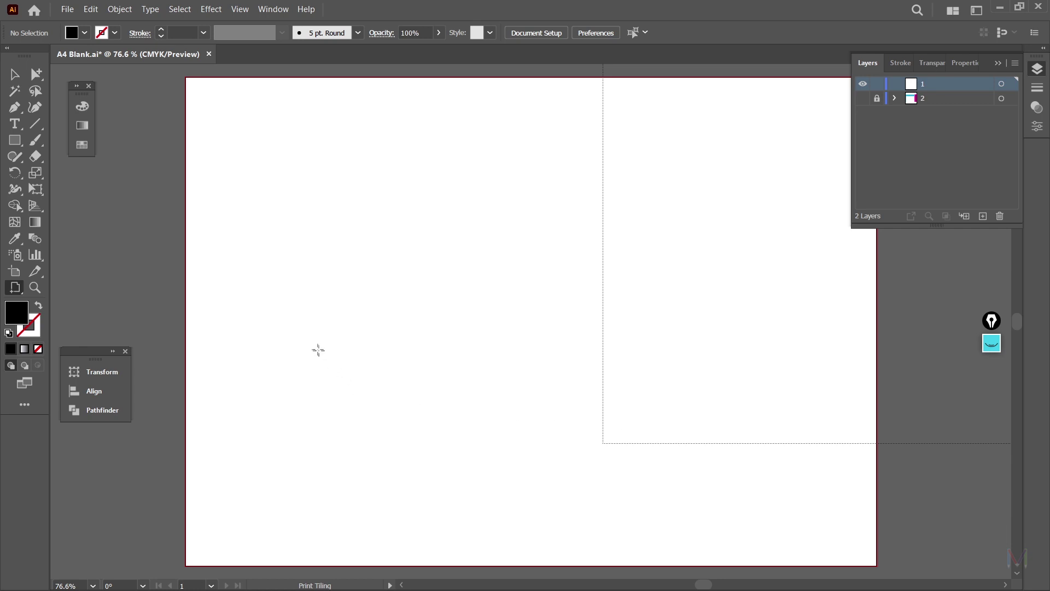
{"action": "left_click", "coordinate": [230, 343]}
{"action": "left_click", "coordinate": [231, 405]}
{"action": "left_click", "coordinate": [227, 462]}
{"action": "left_click", "coordinate": [217, 515]}
{"action": "left_click", "coordinate": [200, 554]}
{"action": "left_click_drag", "start_coordinate": [263, 276], "coordinate": [378, 411]}
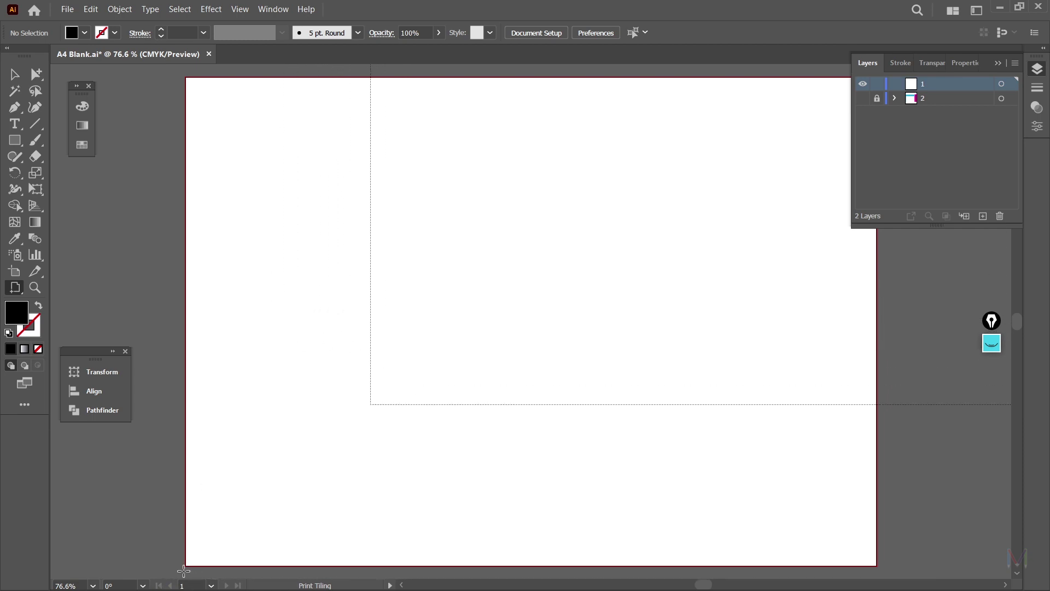
{"action": "left_click", "coordinate": [184, 568]}
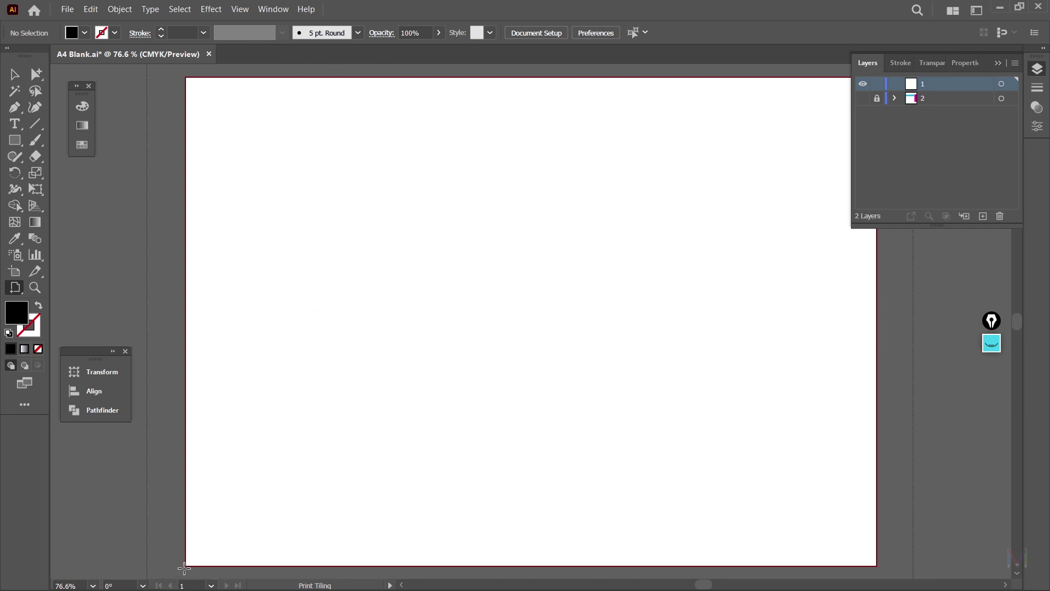
Place the print tile's corner near the artboard's upper-left corner and move it back to just outside the lower-left corner.
{"action": "key", "text": "ctrl+minus"}
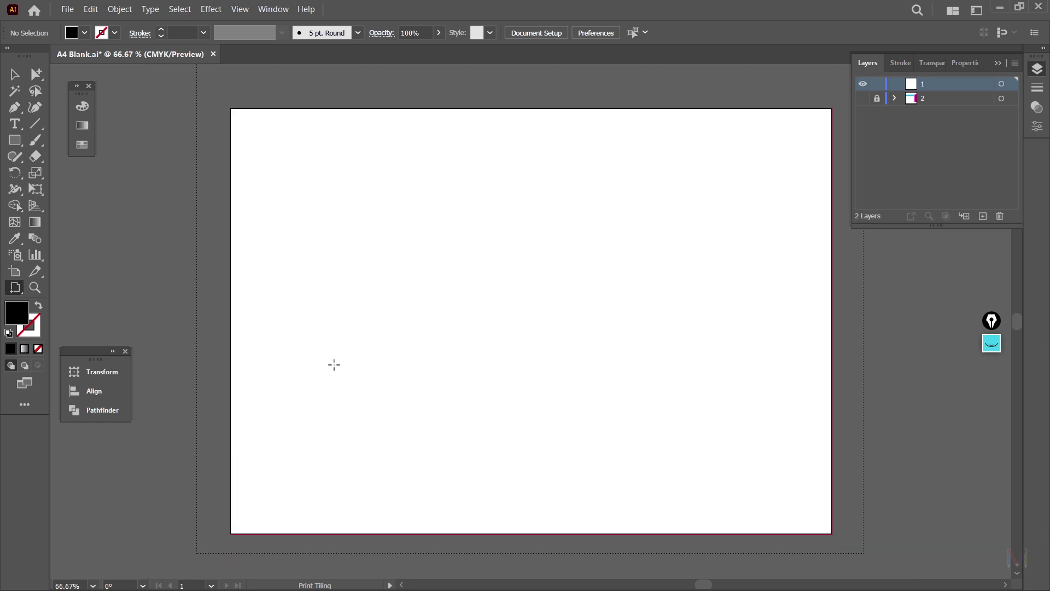
{"action": "scroll", "coordinate": [329, 417], "scroll_direction": "up", "scroll_amount": 3}
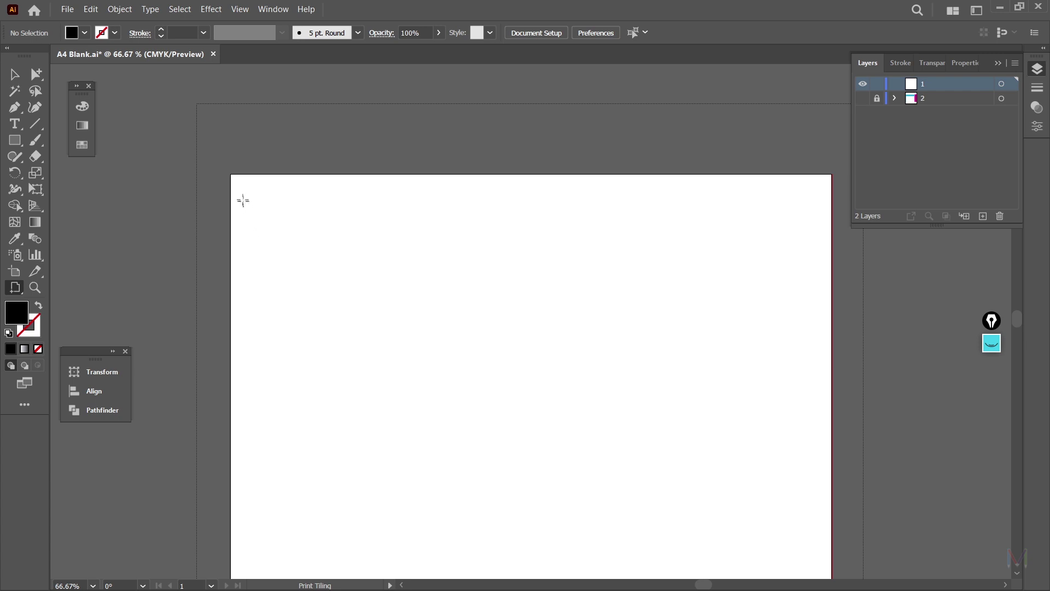
{"action": "left_click", "coordinate": [247, 188]}
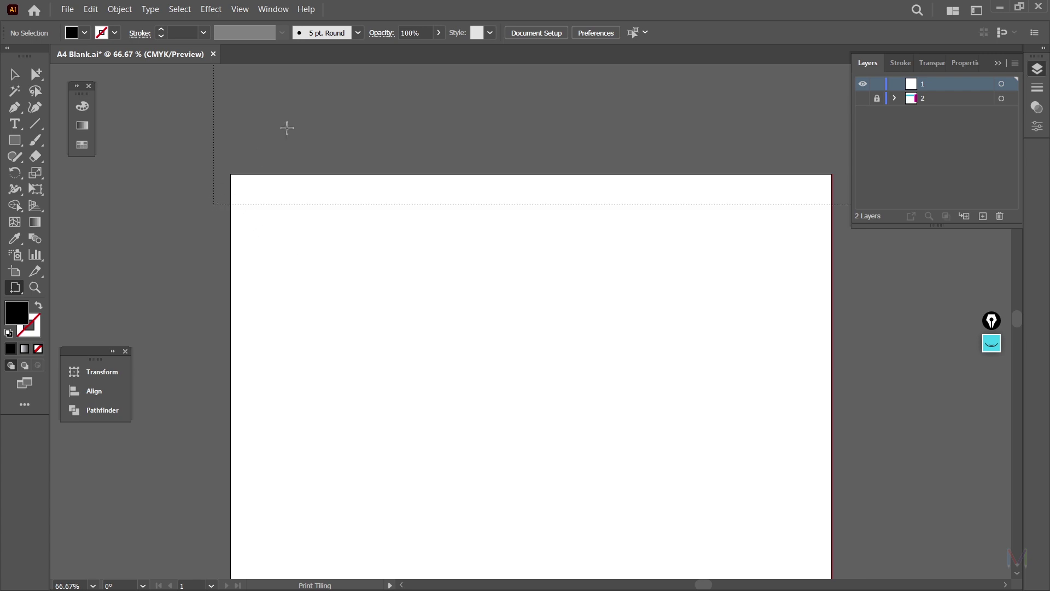
{"action": "scroll", "coordinate": [317, 376], "scroll_direction": "down", "scroll_amount": 4}
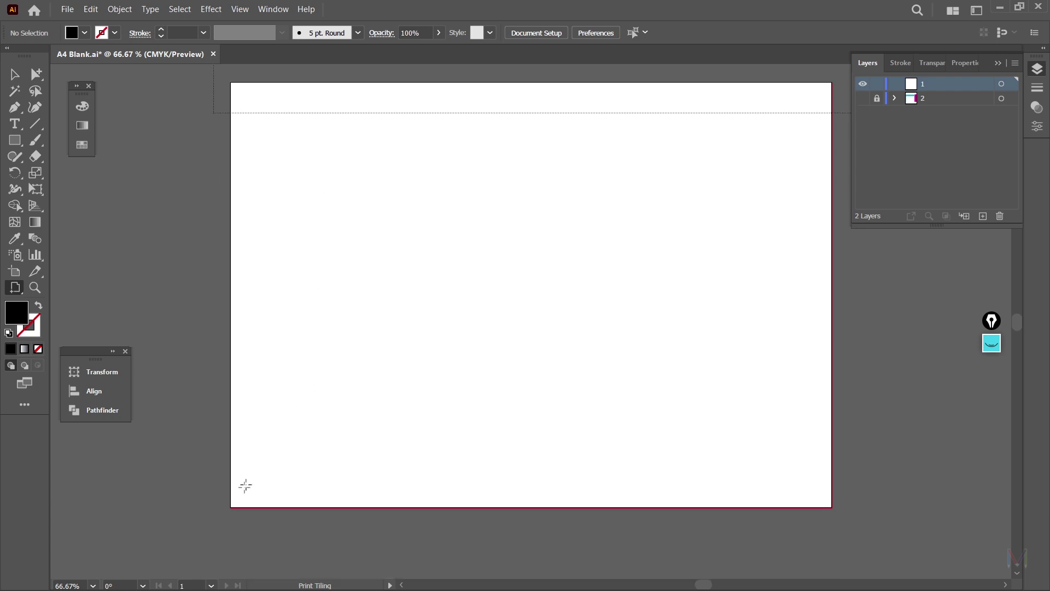
{"action": "scroll", "coordinate": [240, 486], "scroll_direction": "down", "scroll_amount": 1}
{"action": "left_click", "coordinate": [219, 501]}
{"action": "scroll", "coordinate": [366, 340], "scroll_direction": "up", "scroll_amount": 2}
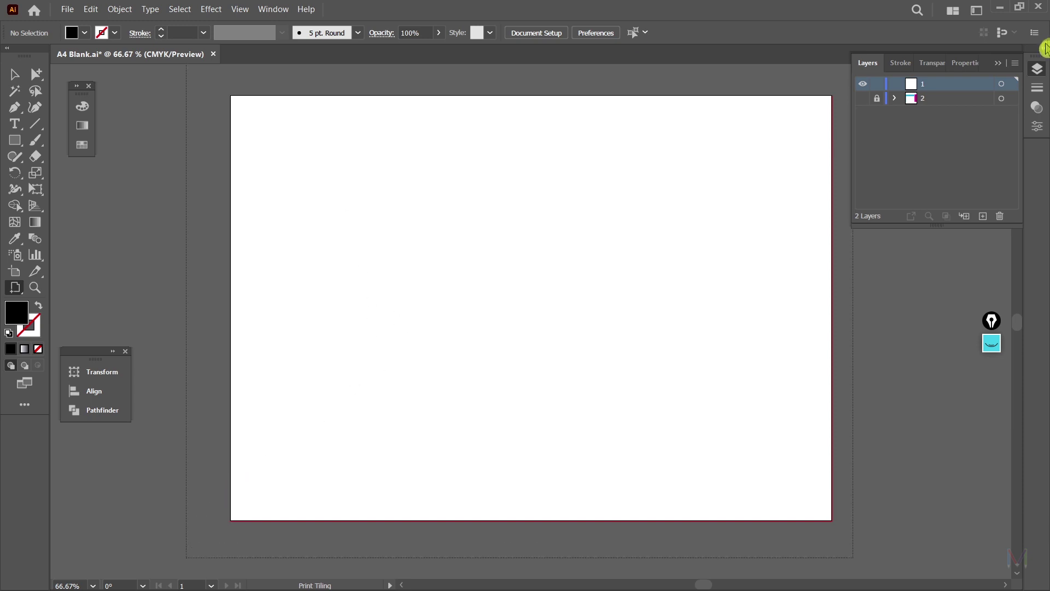
Hide the print tiling, return to the Selection tool and show the cyan and magenta artwork on layer 2.
{"action": "left_click", "coordinate": [998, 63]}
{"action": "scroll", "coordinate": [704, 199], "scroll_direction": "up", "scroll_amount": 1}
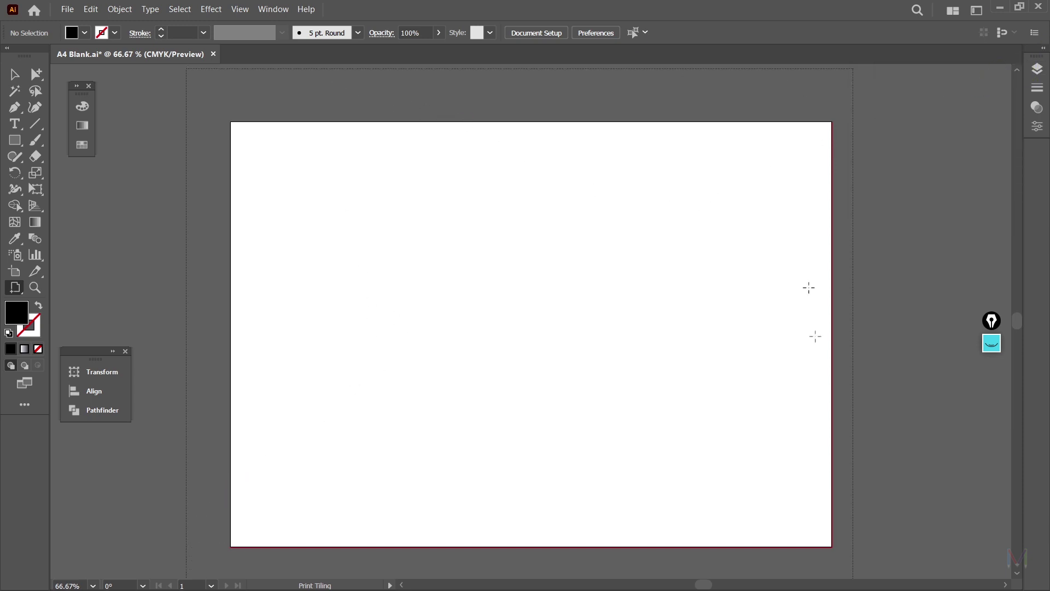
{"action": "left_click", "coordinate": [249, 14]}
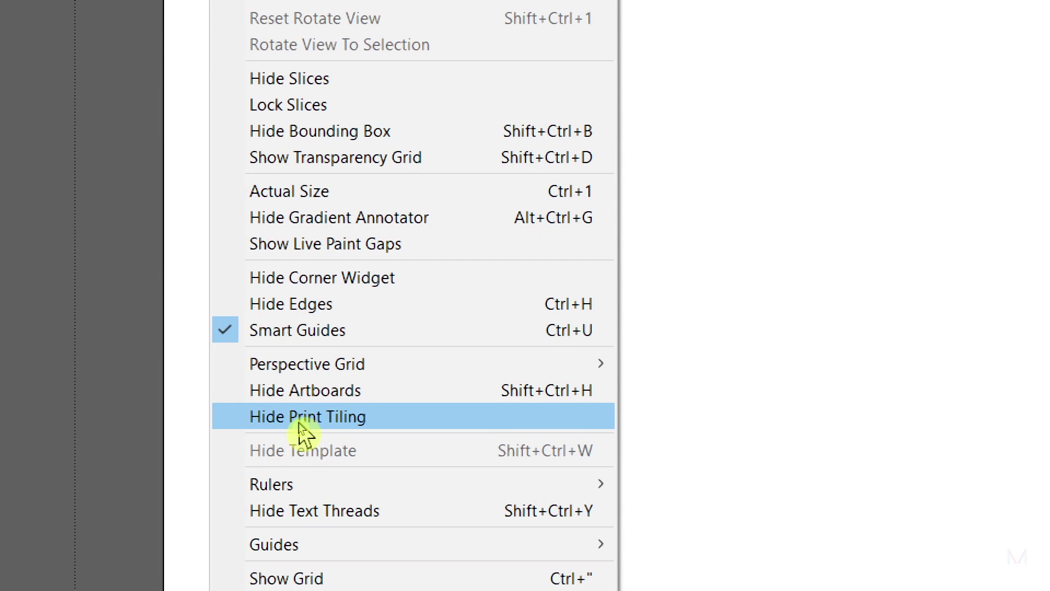
{"action": "left_click", "coordinate": [299, 421]}
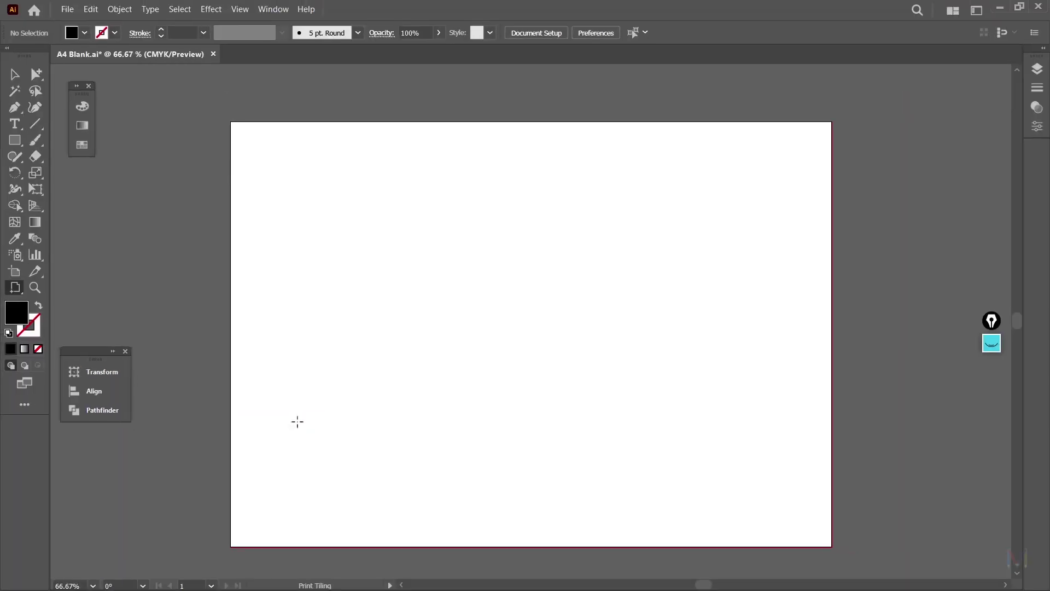
{"action": "left_click", "coordinate": [14, 74]}
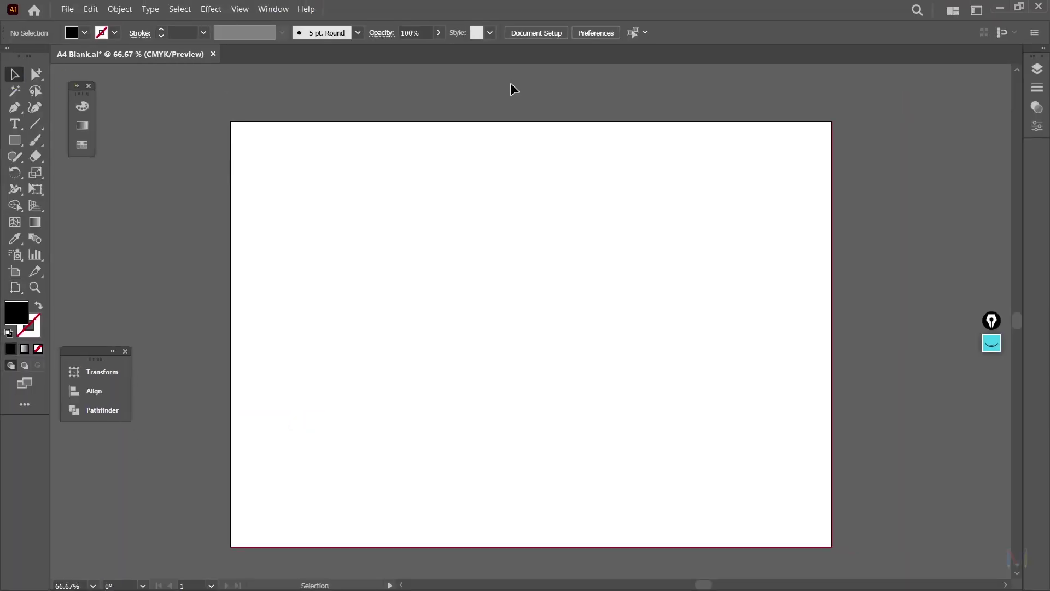
{"action": "left_click", "coordinate": [1038, 68]}
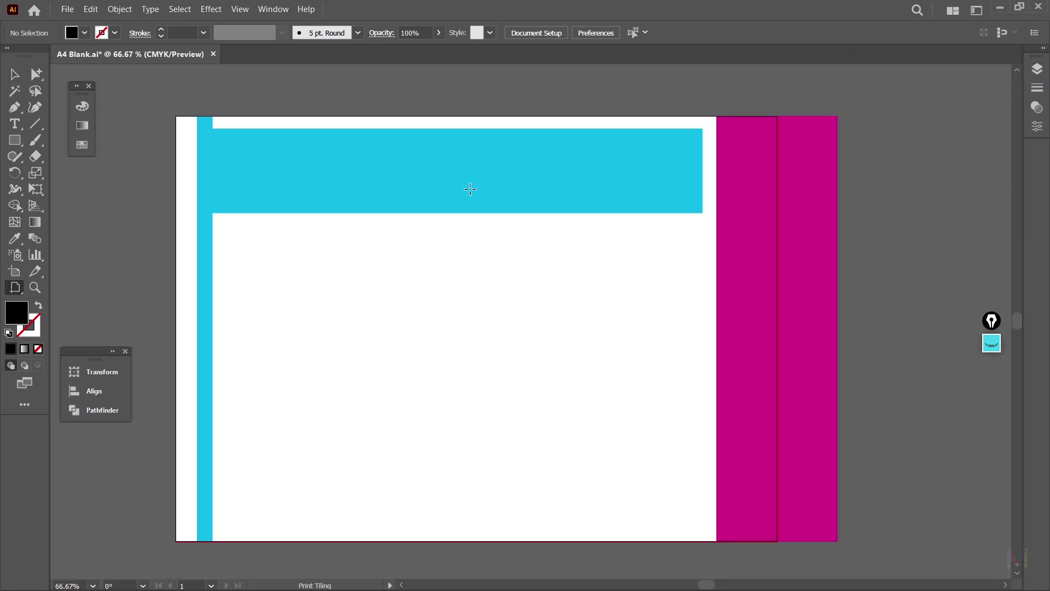
Check the artboard's bounds with the Artboard tool and select the magenta rectangle extending past its edge.
{"action": "left_click", "coordinate": [14, 271]}
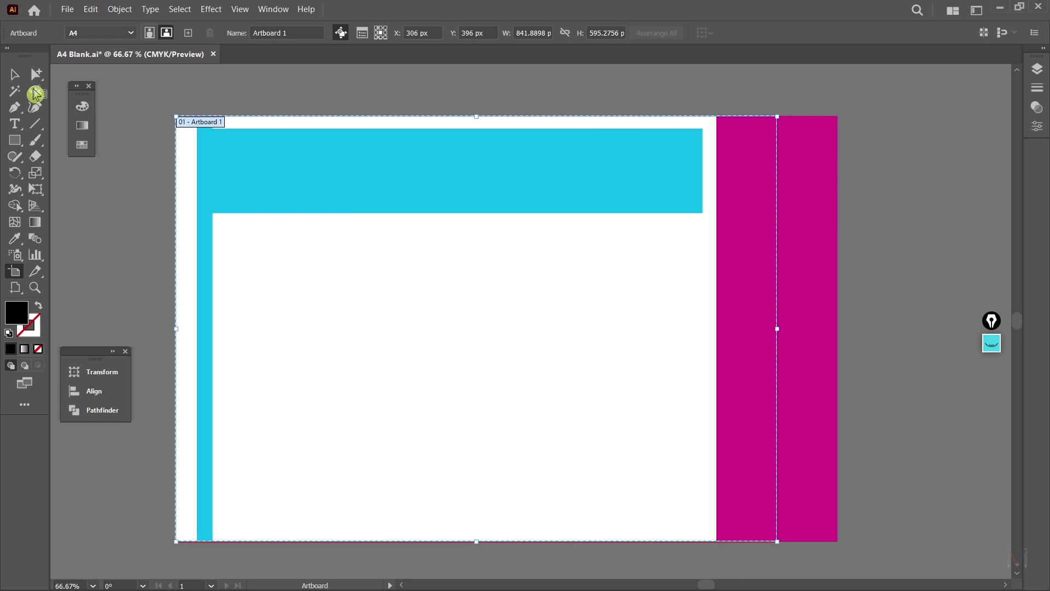
{"action": "left_click", "coordinate": [15, 77]}
{"action": "mouse_move", "coordinate": [824, 148]}
{"action": "left_mouse_down"}
{"action": "mouse_move", "coordinate": [825, 197]}
{"action": "mouse_move", "coordinate": [844, 192]}
{"action": "mouse_move", "coordinate": [843, 146]}
{"action": "left_mouse_up"}
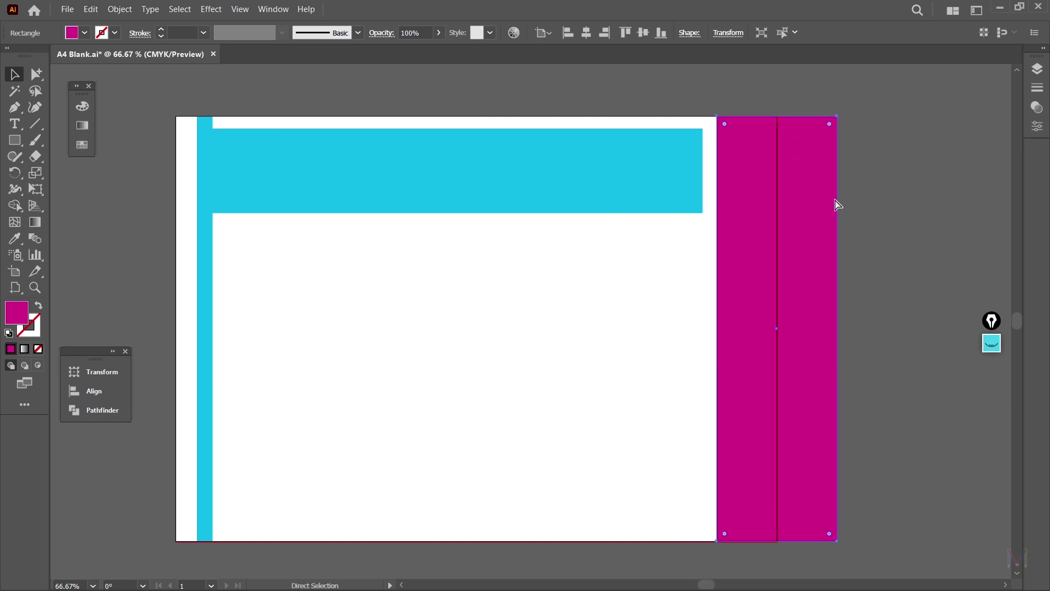
{"action": "left_click", "coordinate": [843, 143]}
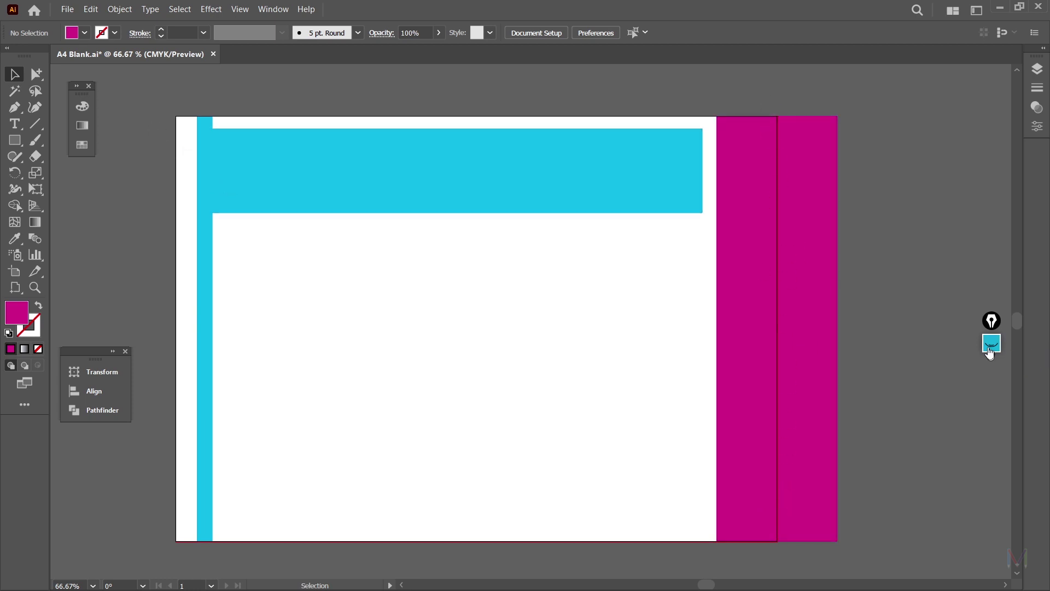
Circle the artboard's upper-left and upper-right corners with the on-screen annotation pen and clear the annotations.
{"action": "left_click", "coordinate": [991, 348]}
{"action": "left_click", "coordinate": [992, 376]}
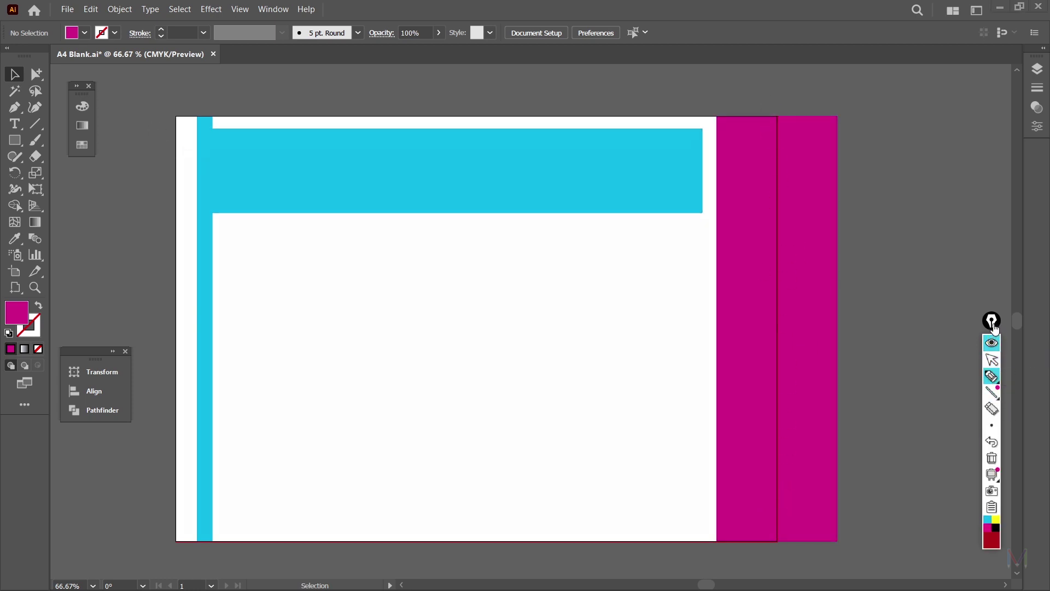
{"action": "mouse_move", "coordinate": [156, 103]}
{"action": "left_mouse_down"}
{"action": "mouse_move", "coordinate": [204, 92]}
{"action": "mouse_move", "coordinate": [227, 116]}
{"action": "mouse_move", "coordinate": [228, 160]}
{"action": "mouse_move", "coordinate": [190, 172]}
{"action": "mouse_move", "coordinate": [156, 160]}
{"action": "mouse_move", "coordinate": [164, 105]}
{"action": "left_mouse_up"}
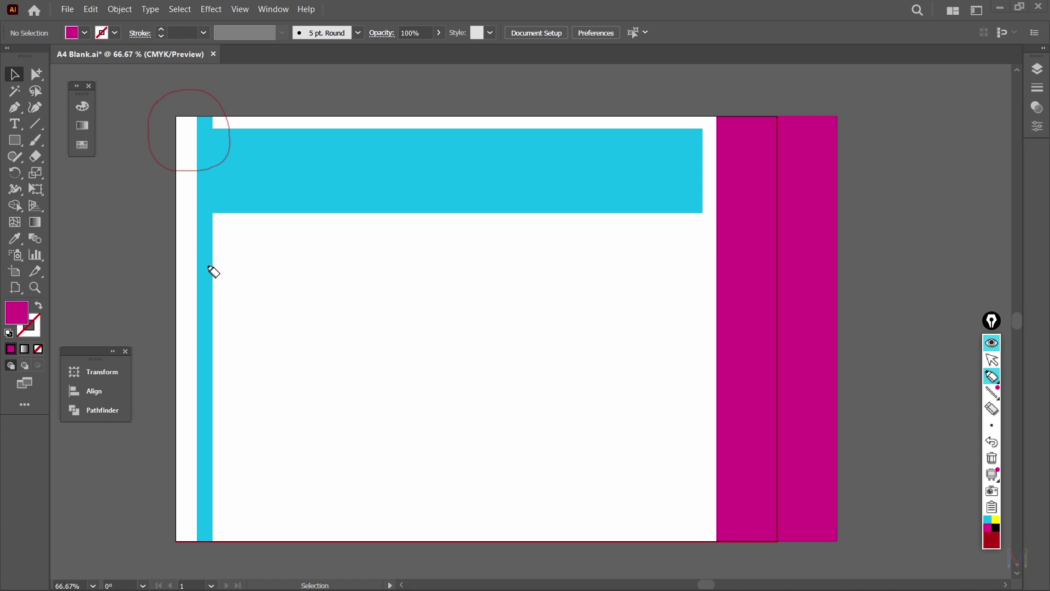
{"action": "mouse_move", "coordinate": [779, 93]}
{"action": "left_mouse_down"}
{"action": "mouse_move", "coordinate": [754, 103]}
{"action": "mouse_move", "coordinate": [737, 138]}
{"action": "mouse_move", "coordinate": [754, 161]}
{"action": "mouse_move", "coordinate": [794, 172]}
{"action": "mouse_move", "coordinate": [822, 146]}
{"action": "mouse_move", "coordinate": [818, 106]}
{"action": "mouse_move", "coordinate": [777, 93]}
{"action": "left_mouse_up"}
{"action": "key", "text": "ctrl+shift+1"}
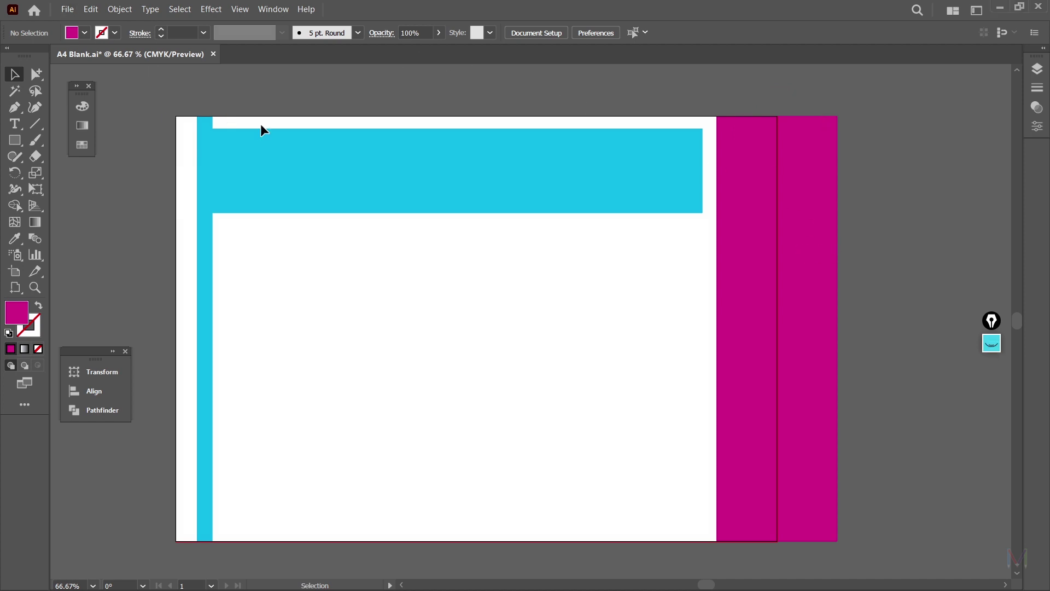
Open the document's print settings and review the available printers, keeping Microsoft Print to PDF.
{"action": "left_click", "coordinate": [68, 11]}
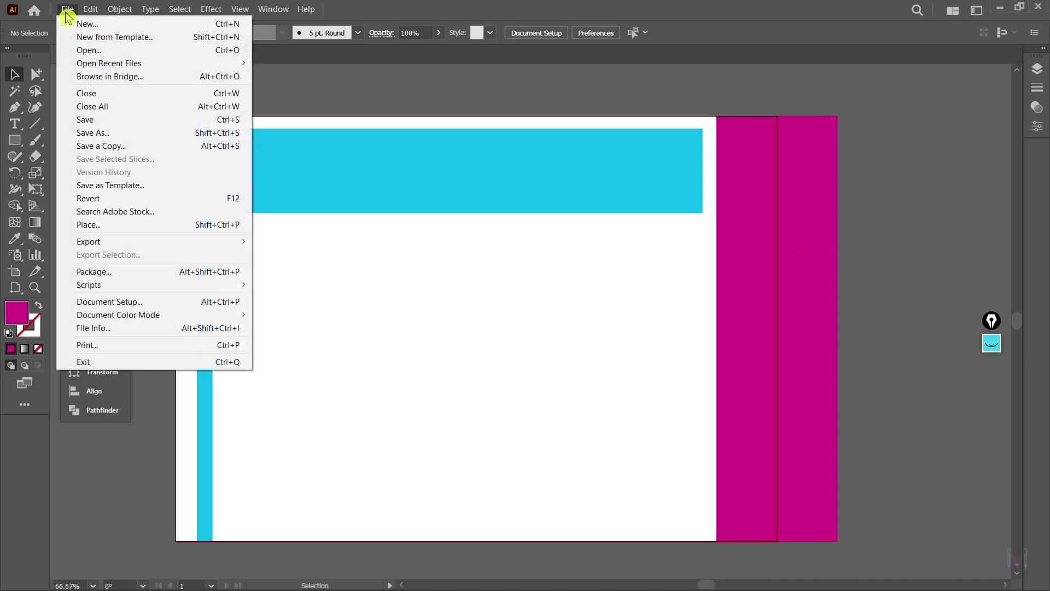
{"action": "left_click", "coordinate": [202, 351]}
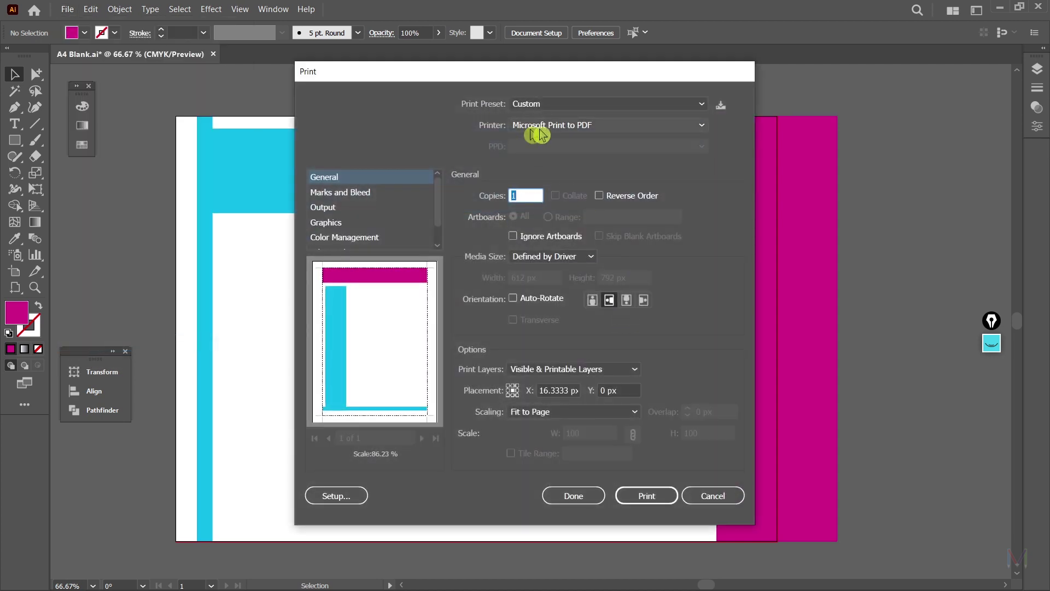
{"action": "left_click", "coordinate": [625, 129]}
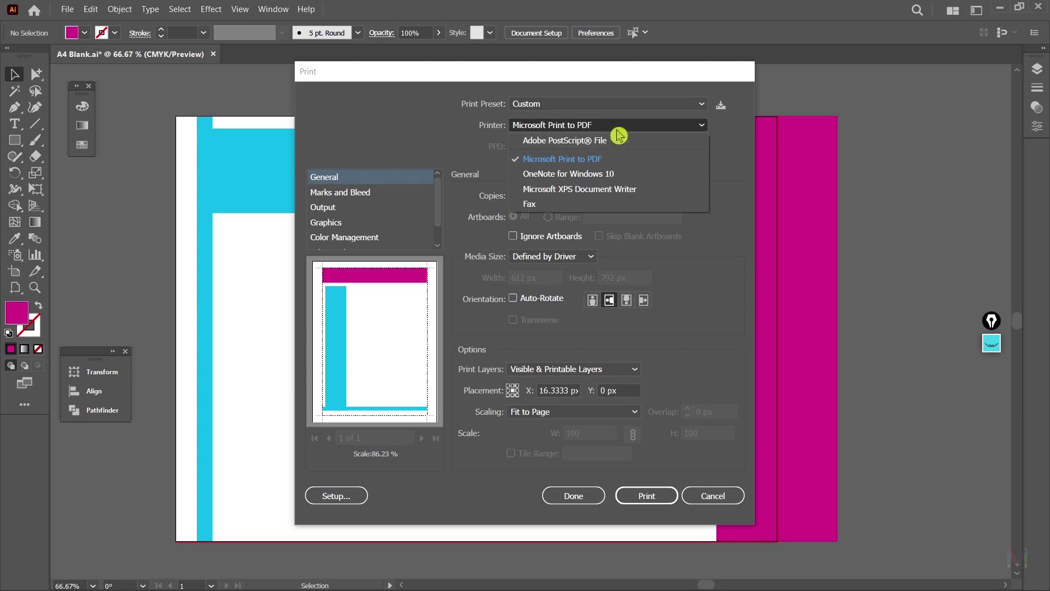
{"action": "left_click", "coordinate": [619, 135]}
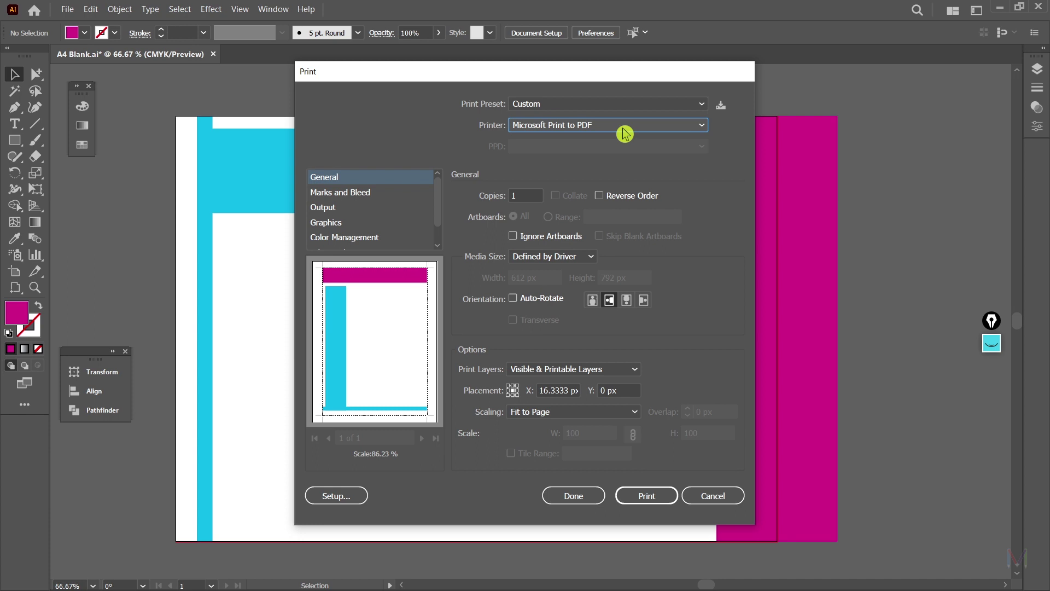
Review the print marks and bleed settings, turning Use Document Bleed Settings off and on again.
{"action": "left_click", "coordinate": [339, 196]}
{"action": "left_click", "coordinate": [514, 233]}
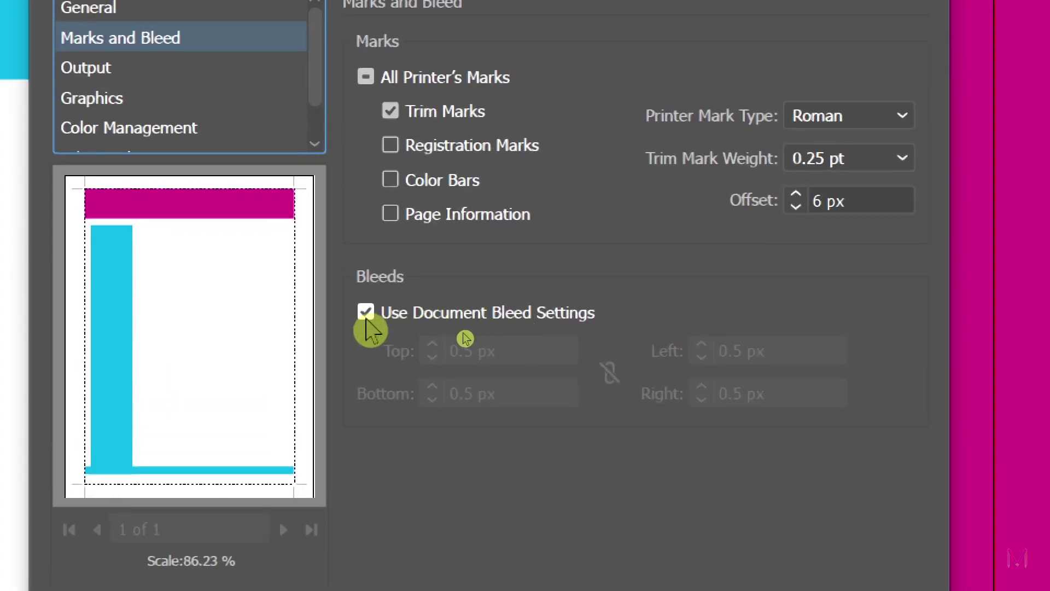
{"action": "left_click", "coordinate": [366, 316]}
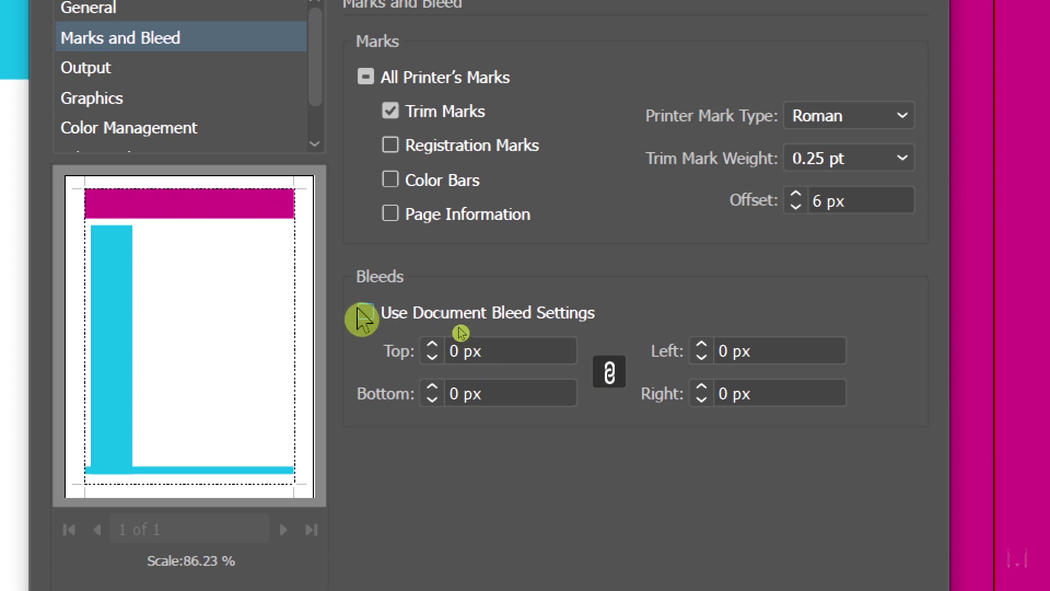
{"action": "left_click", "coordinate": [363, 314]}
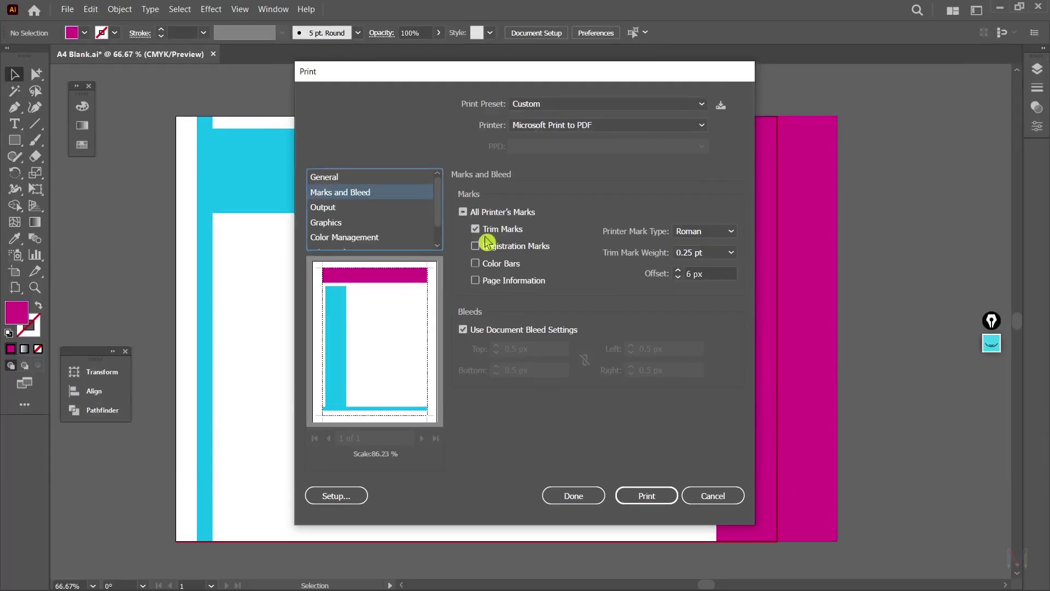
Set the print scaling to Do Not Scale and preview portrait orientation before restoring landscape.
{"action": "left_click", "coordinate": [317, 182]}
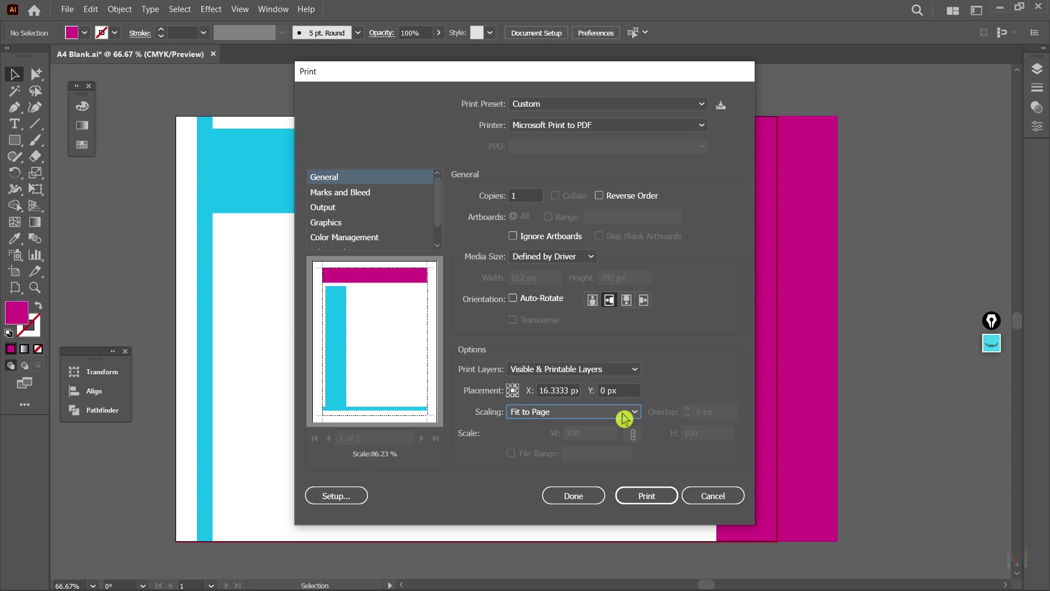
{"action": "left_click", "coordinate": [625, 418]}
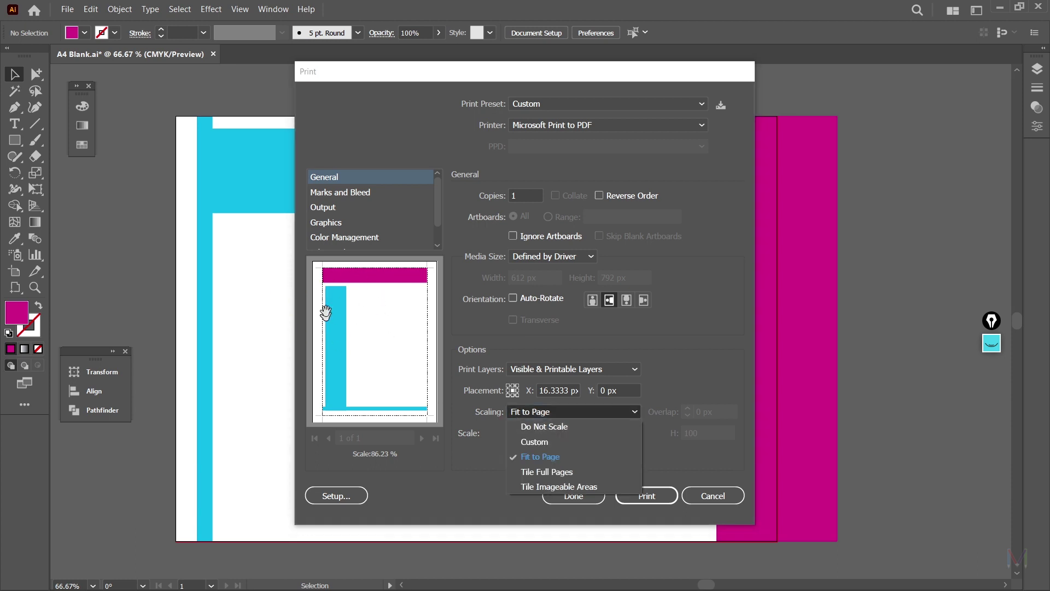
{"action": "left_click", "coordinate": [559, 432]}
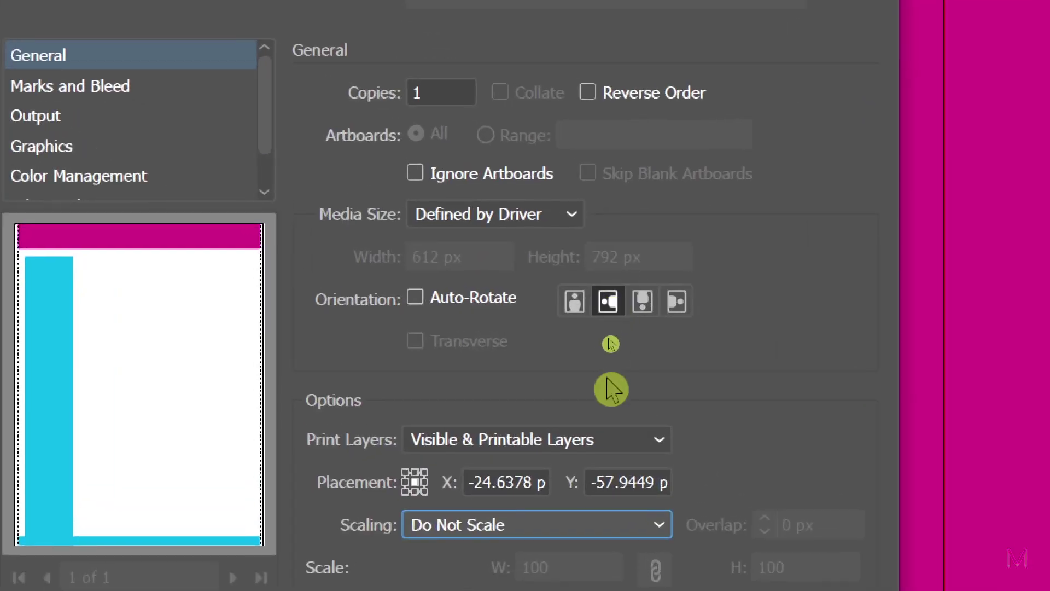
{"action": "left_click", "coordinate": [581, 307]}
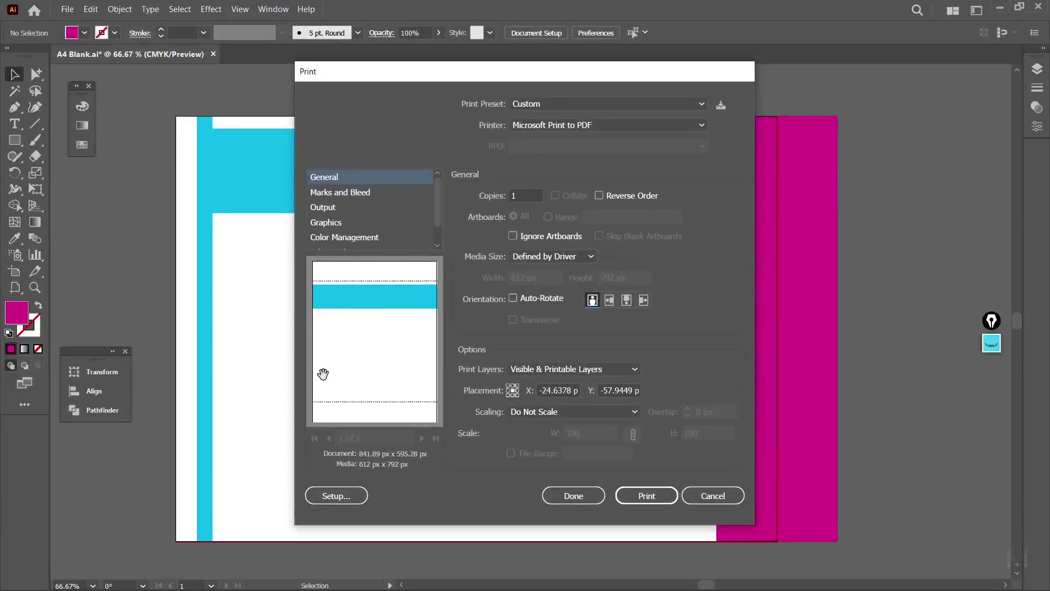
{"action": "left_click", "coordinate": [610, 301]}
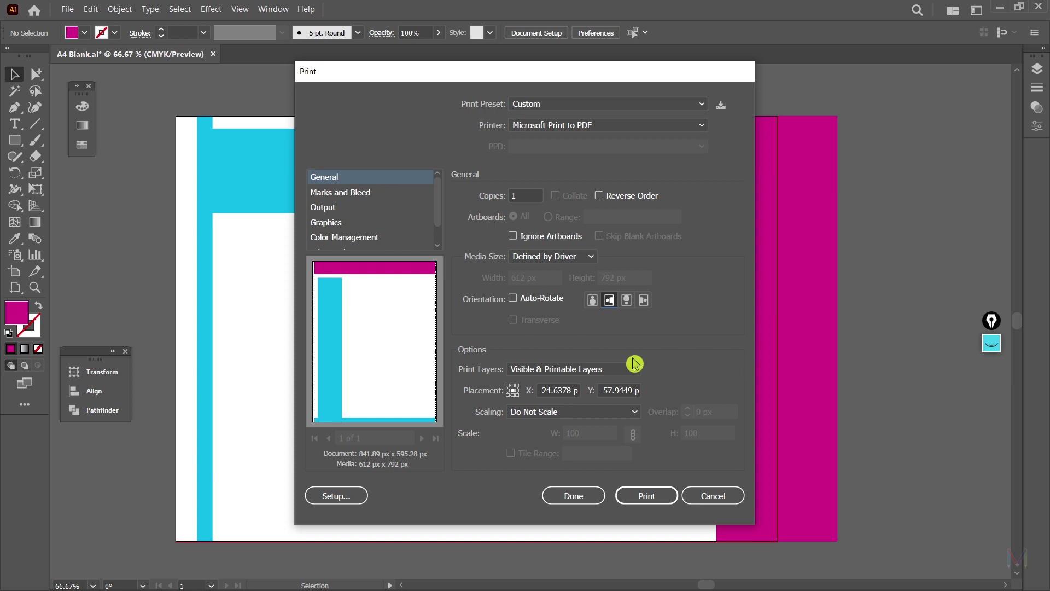
Set the print scaling to Custom with both width and height at 50.
{"action": "left_click", "coordinate": [578, 415]}
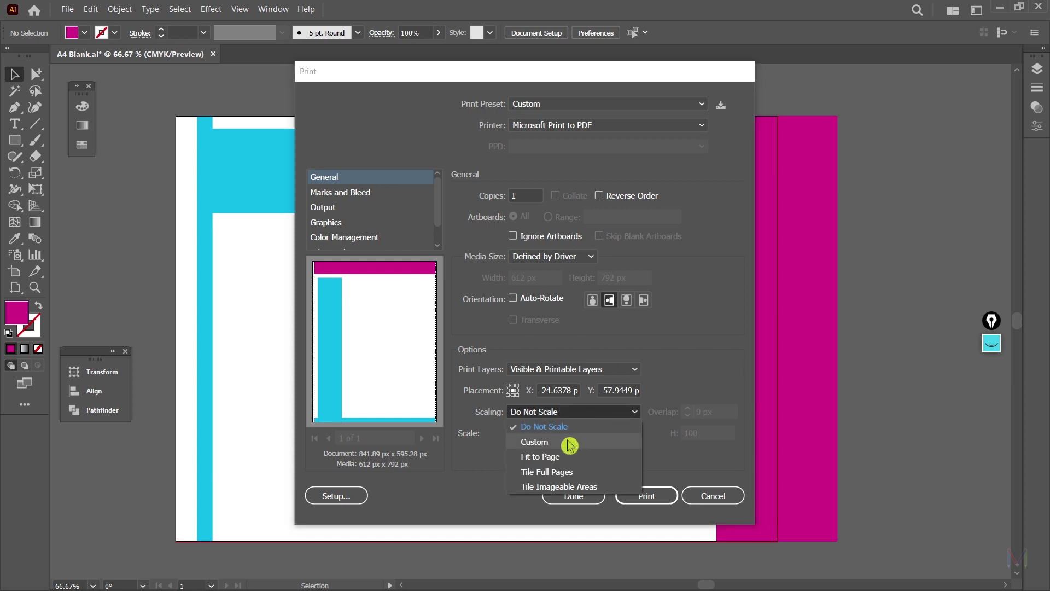
{"action": "left_click", "coordinate": [569, 446]}
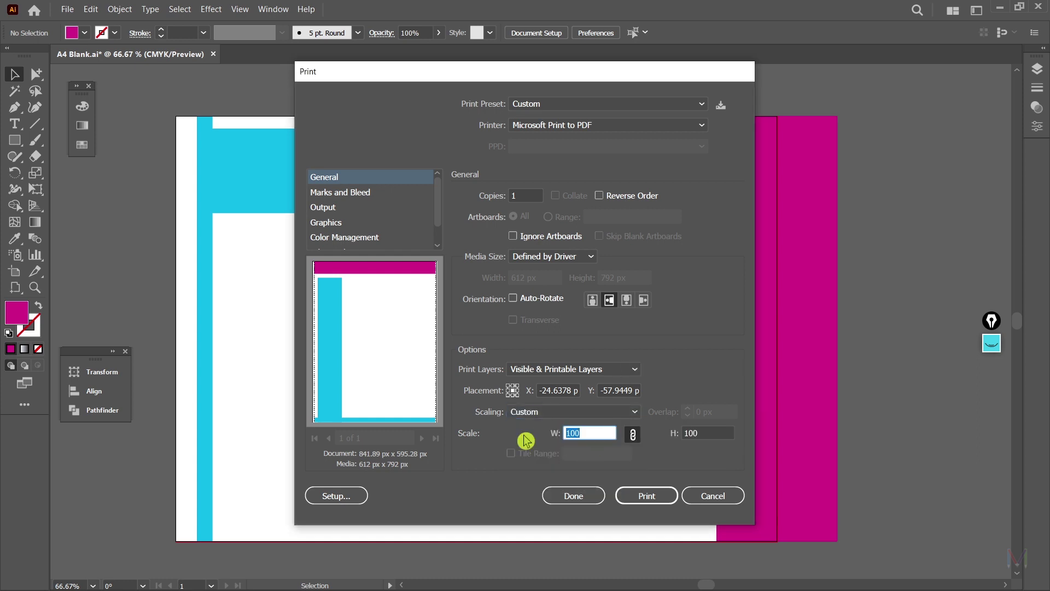
{"action": "type", "text": "50"}
{"action": "key", "text": "Tab"}
{"action": "type", "text": "50"}
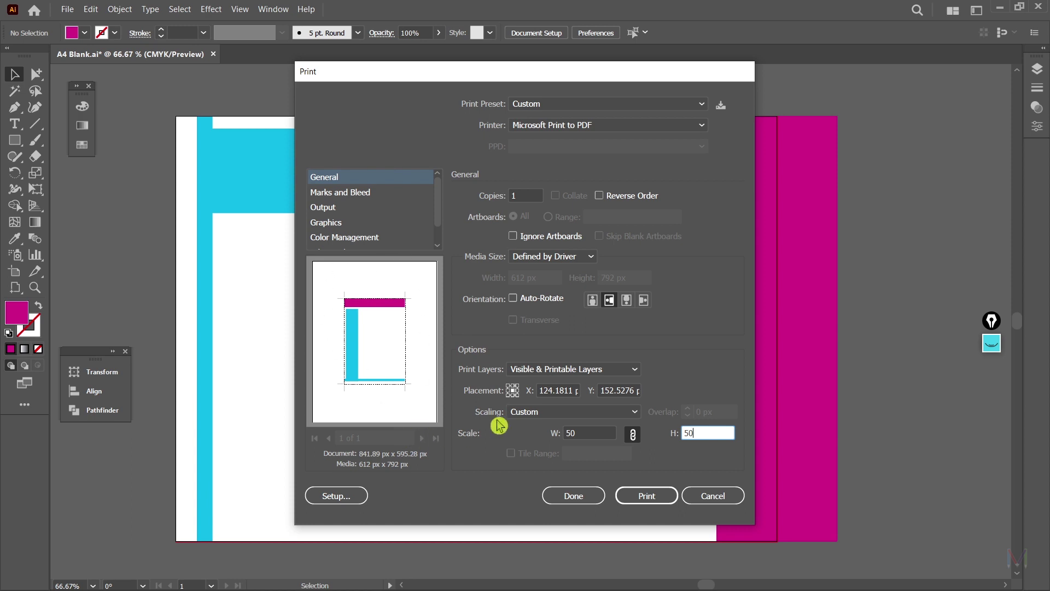
Preview Fit to Page print scaling and switch the scaling to Tile Full Pages.
{"action": "left_click", "coordinate": [566, 415]}
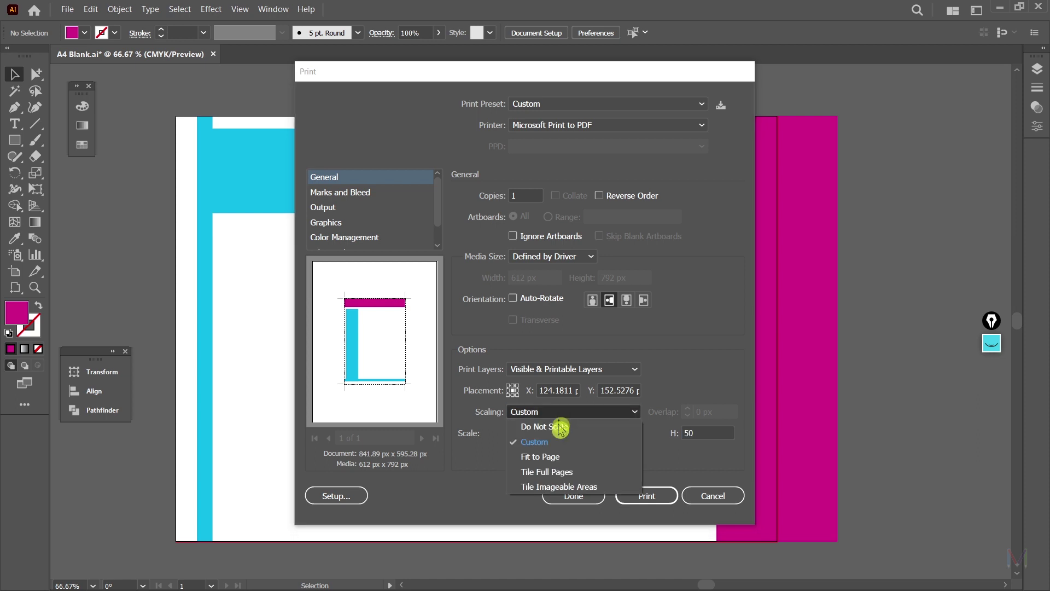
{"action": "left_click", "coordinate": [557, 458]}
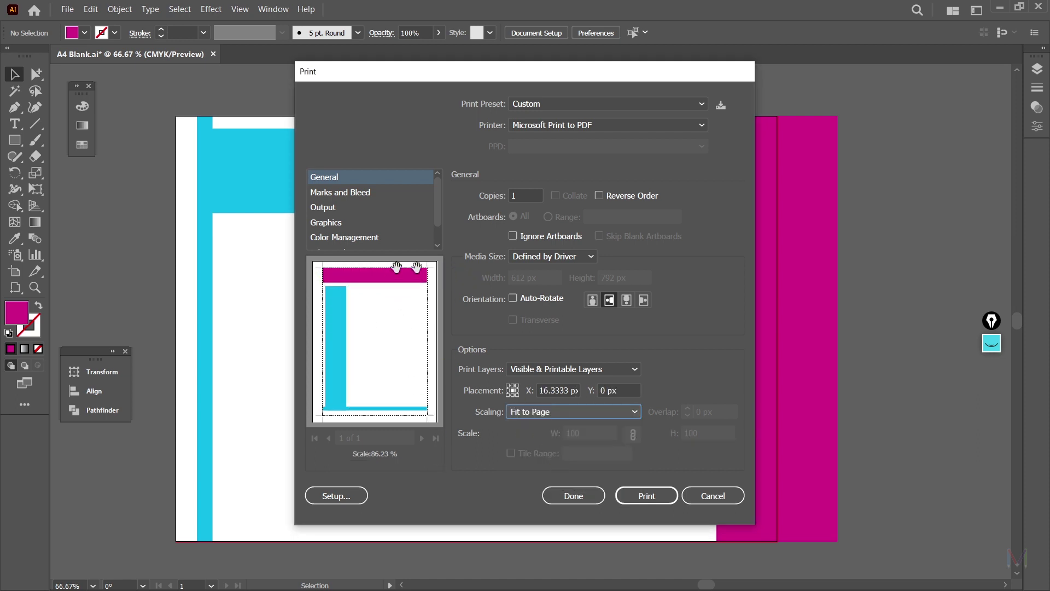
{"action": "left_click", "coordinate": [580, 420]}
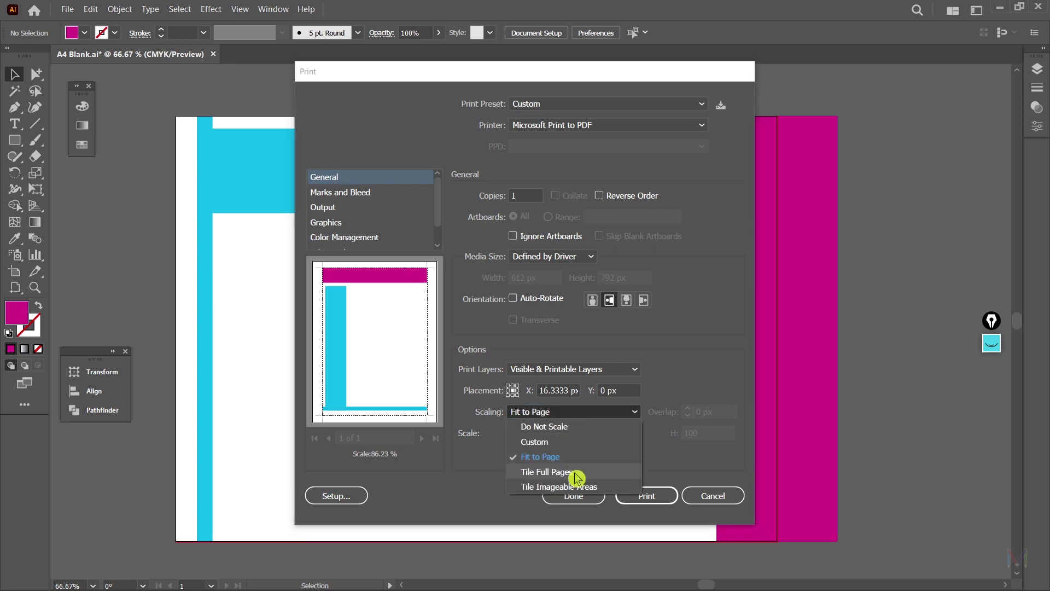
{"action": "left_click", "coordinate": [547, 471]}
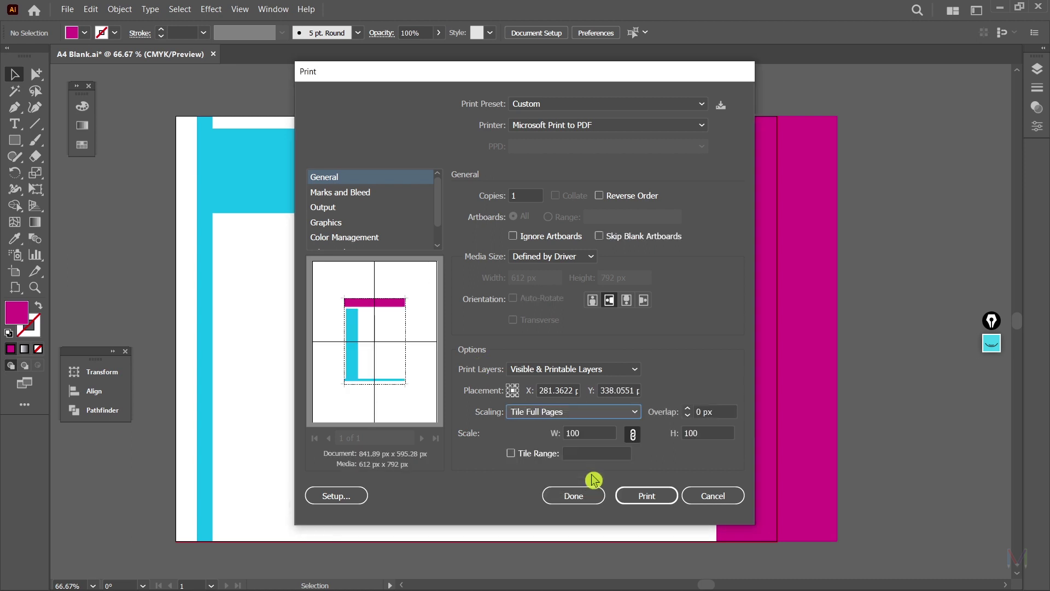
Preview Tile Imageable Areas print scaling and set the scaling back to Do Not Scale.
{"action": "left_click", "coordinate": [579, 416]}
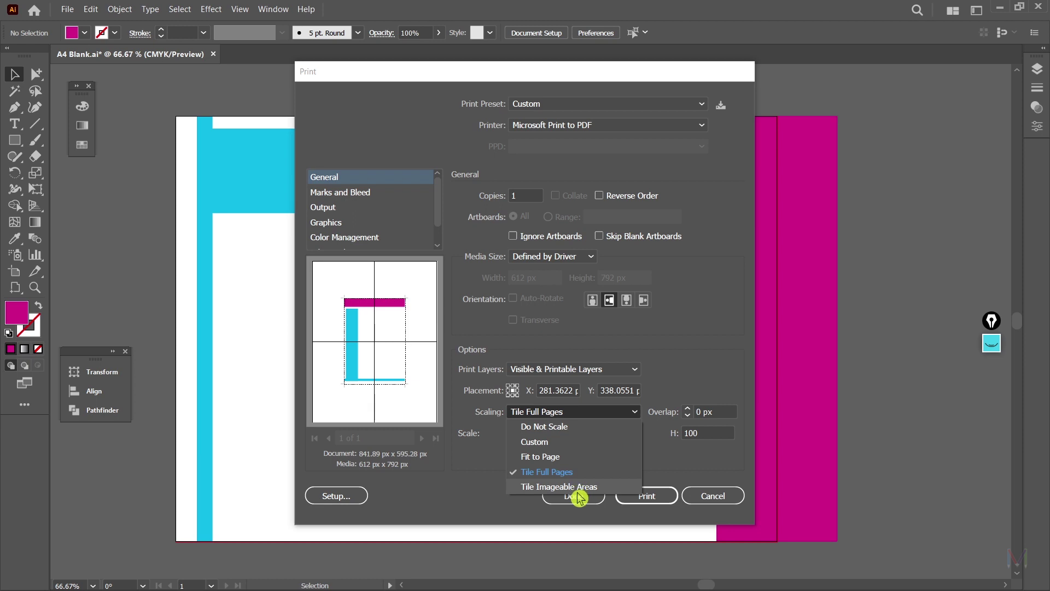
{"action": "left_click", "coordinate": [601, 487]}
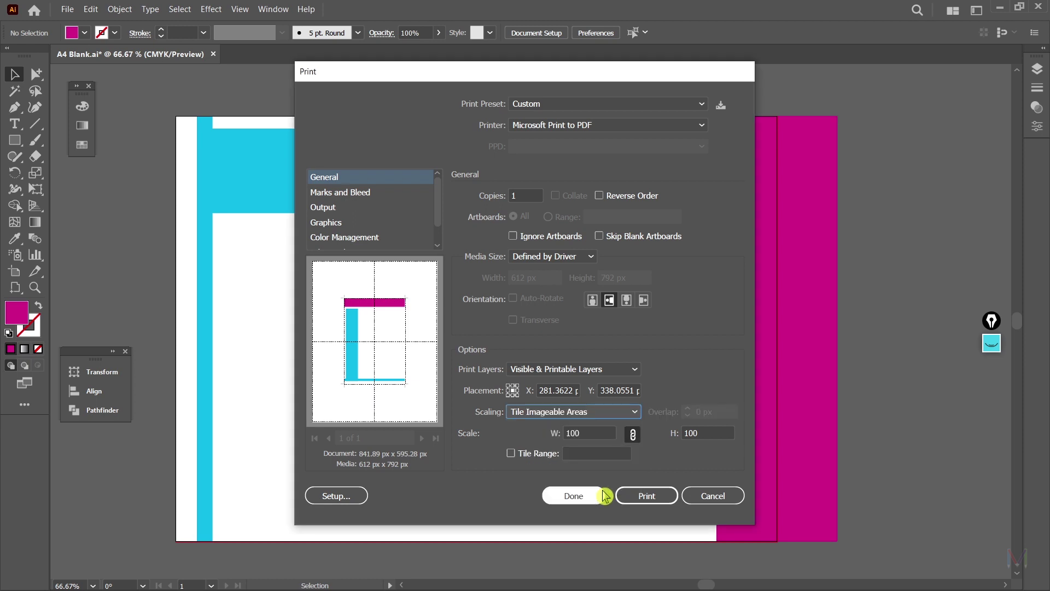
{"action": "left_click", "coordinate": [599, 419]}
{"action": "left_click", "coordinate": [592, 435]}
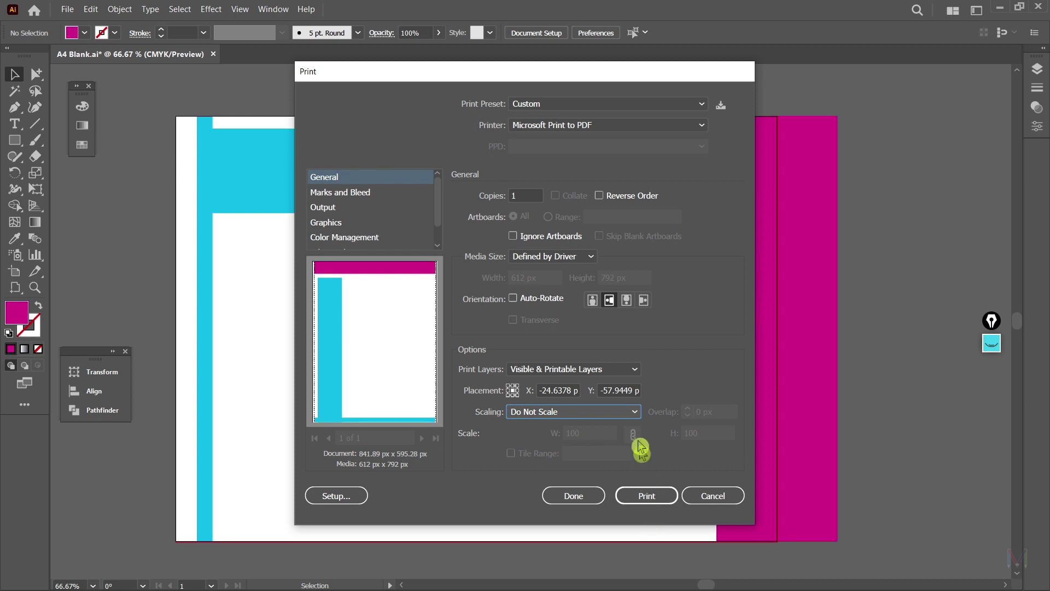
{"action": "left_click", "coordinate": [602, 417]}
{"action": "left_click", "coordinate": [602, 417]}
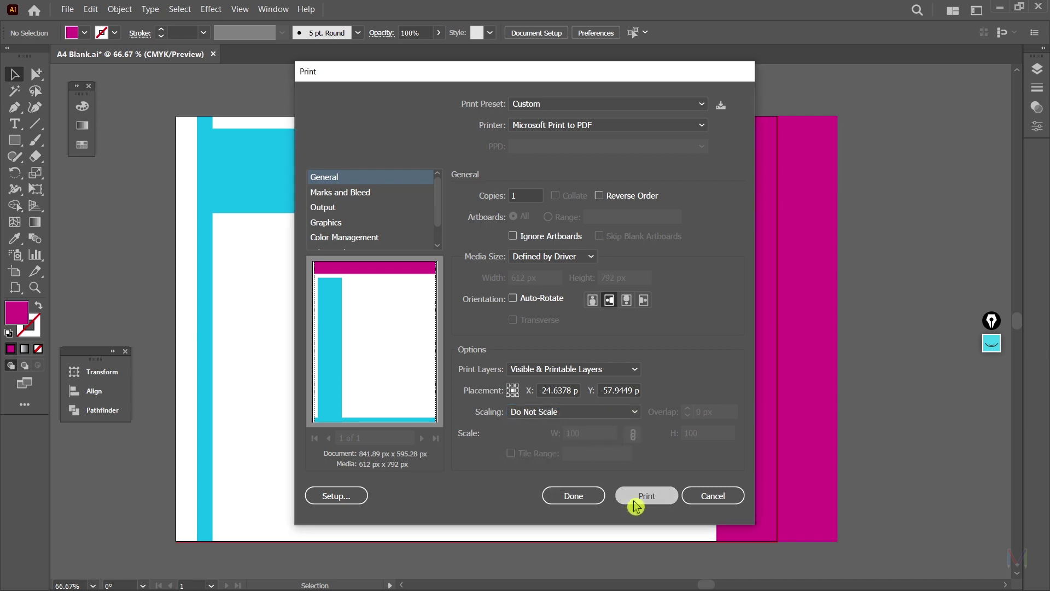
Print the unscaled artwork to a PDF named 1 on the Desktop and open 1.pdf from there.
{"action": "left_click", "coordinate": [647, 495]}
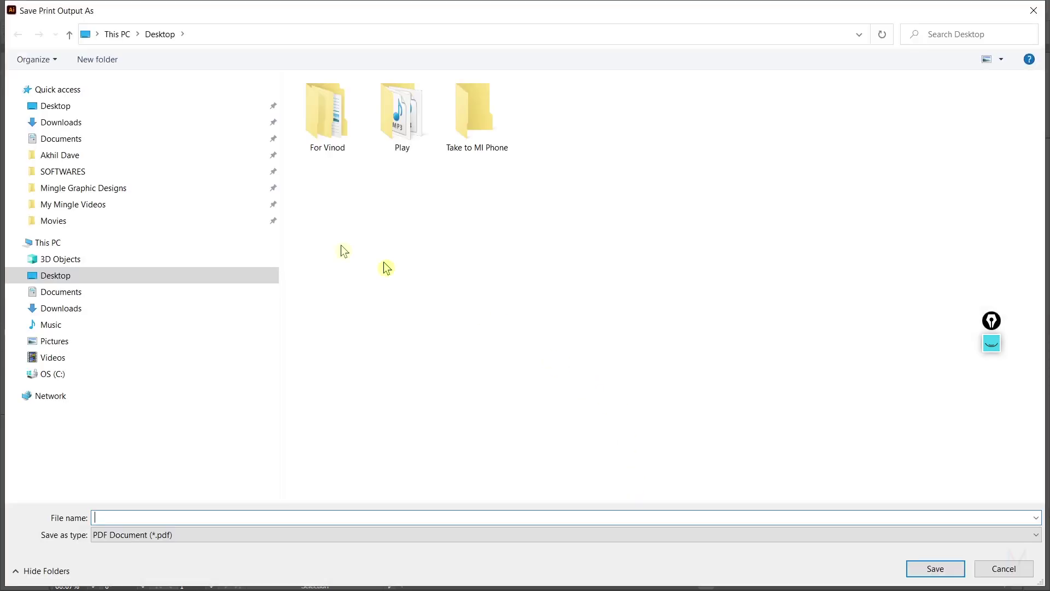
{"action": "left_click", "coordinate": [53, 106]}
{"action": "left_click", "coordinate": [171, 520]}
{"action": "type", "text": "1"}
{"action": "left_click", "coordinate": [933, 572]}
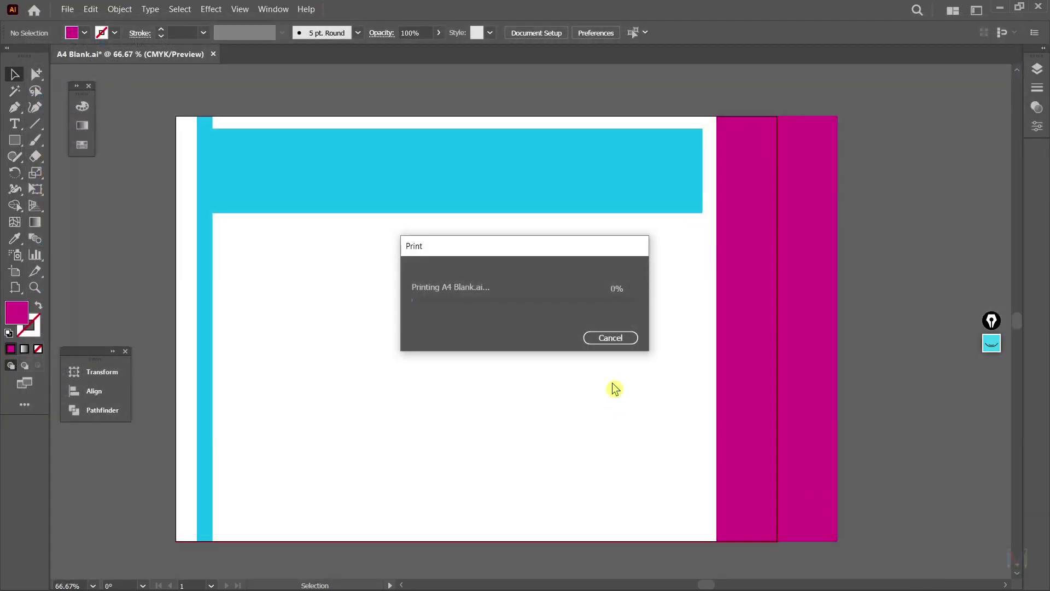
{"action": "key", "text": "super+d"}
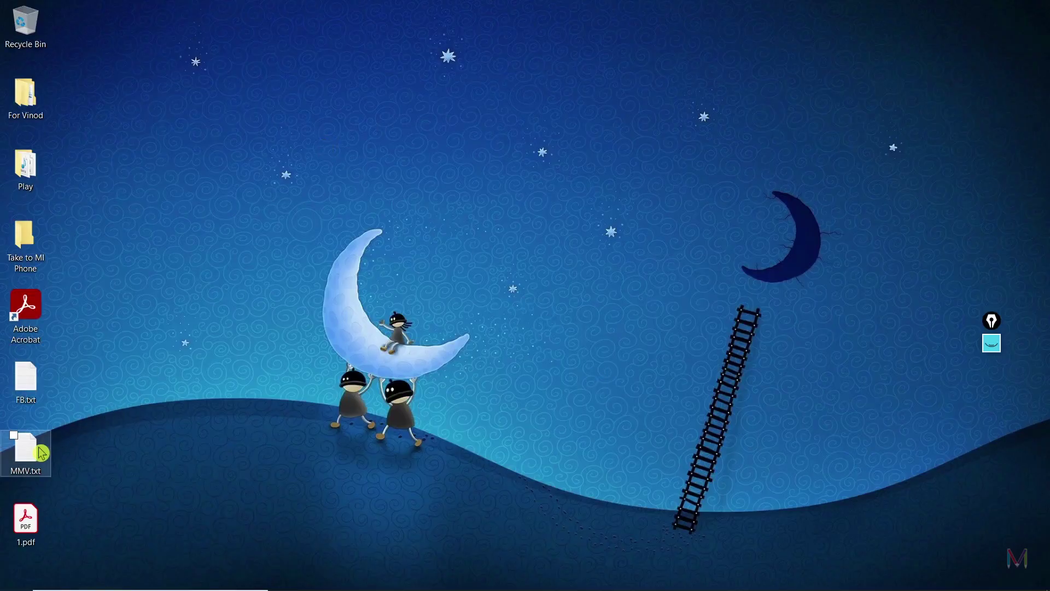
{"action": "double_click", "coordinate": [28, 523]}
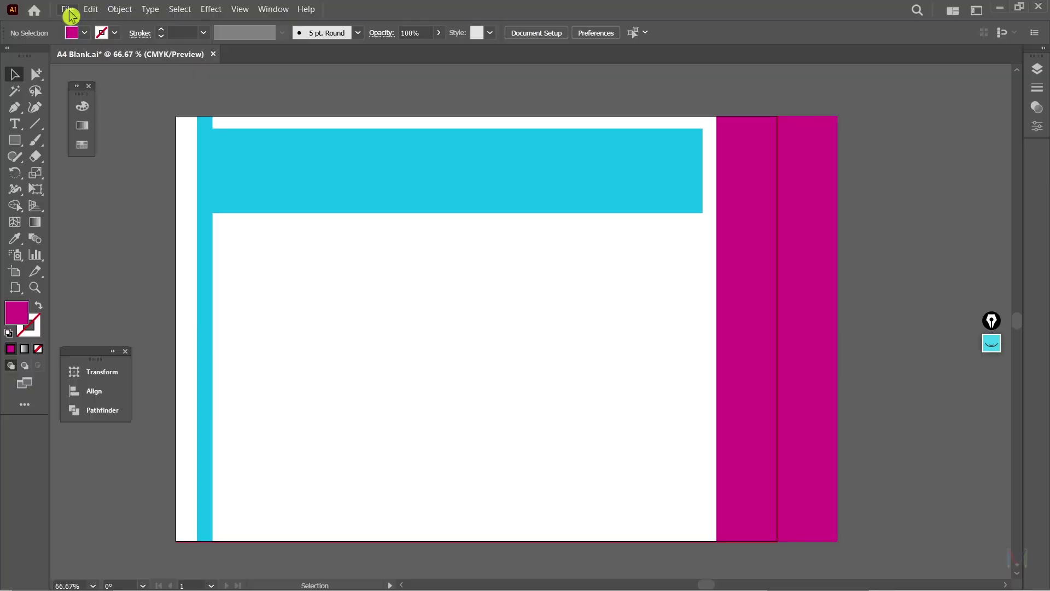
Reopen the print settings for the A4 Blank document and set Custom scaling with width and height at 50.
{"action": "left_click", "coordinate": [67, 10]}
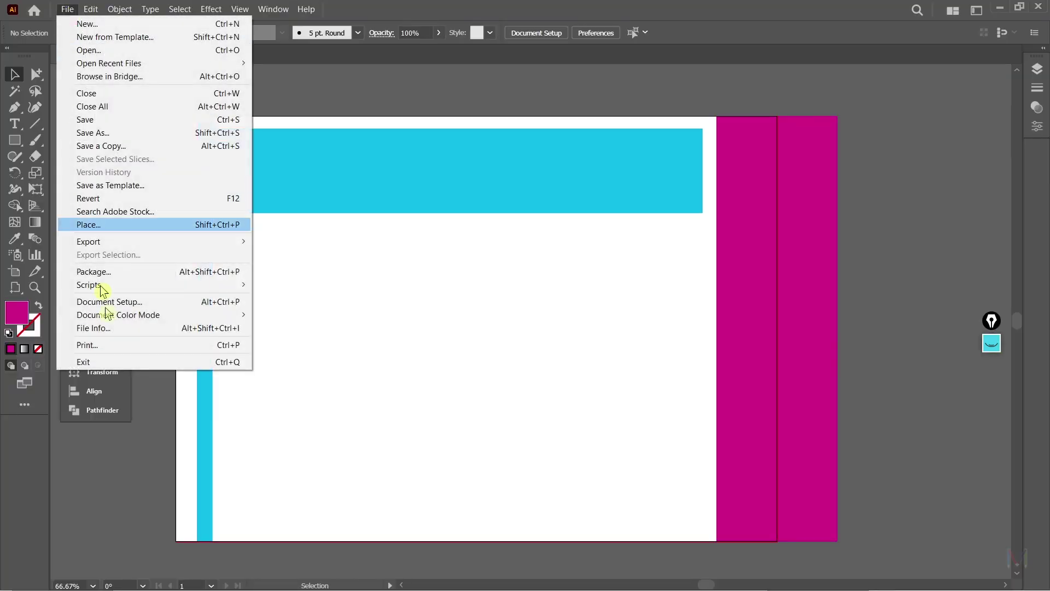
{"action": "left_click", "coordinate": [116, 353]}
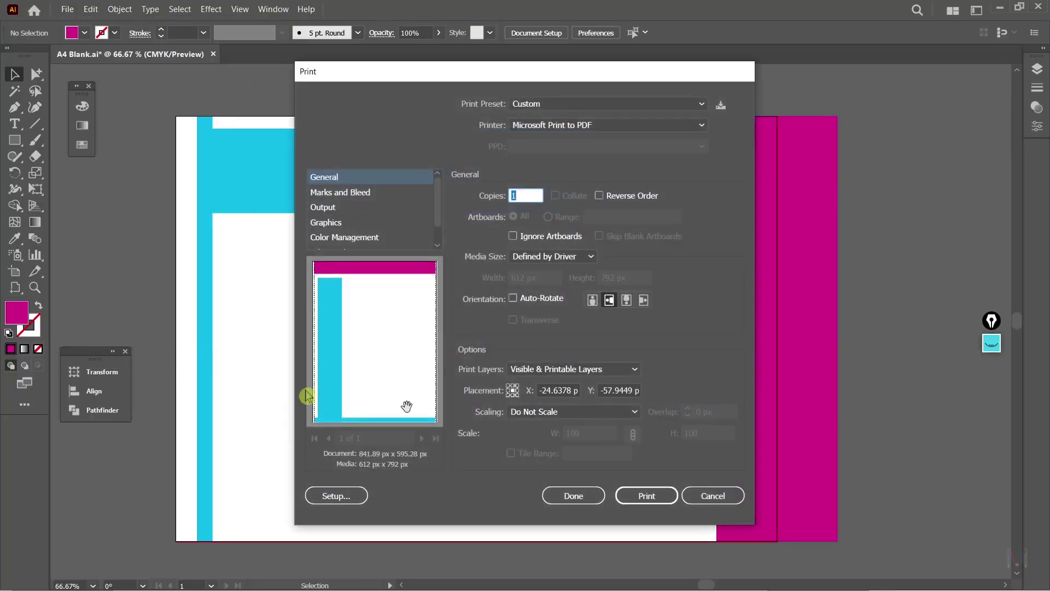
{"action": "left_click", "coordinate": [586, 415]}
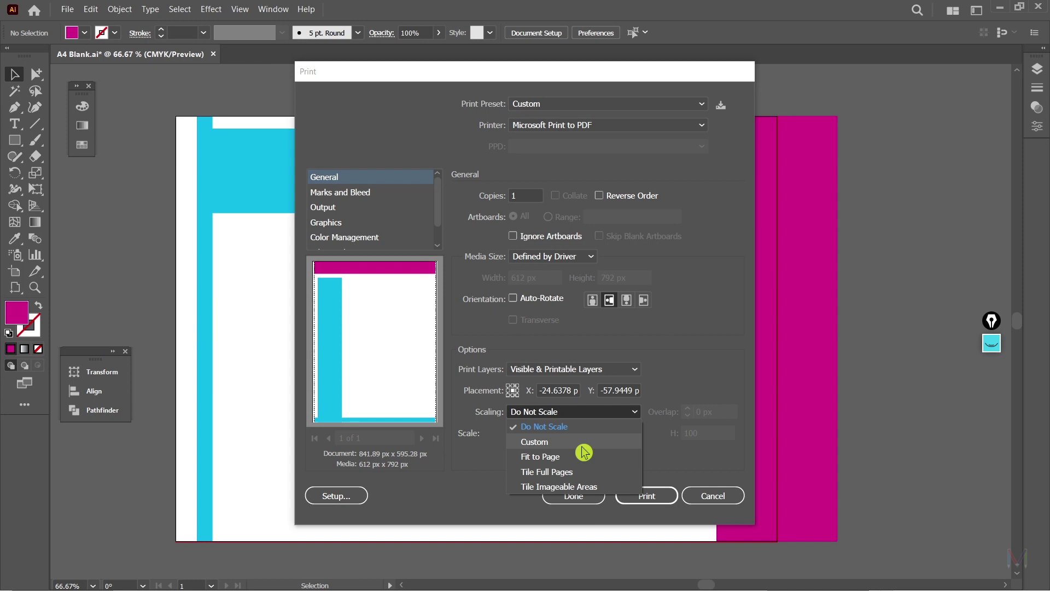
{"action": "left_click", "coordinate": [583, 442]}
{"action": "left_click", "coordinate": [564, 432]}
{"action": "left_click_drag", "start_coordinate": [564, 432], "coordinate": [557, 441]}
{"action": "type", "text": "50"}
{"action": "key", "text": "Tab"}
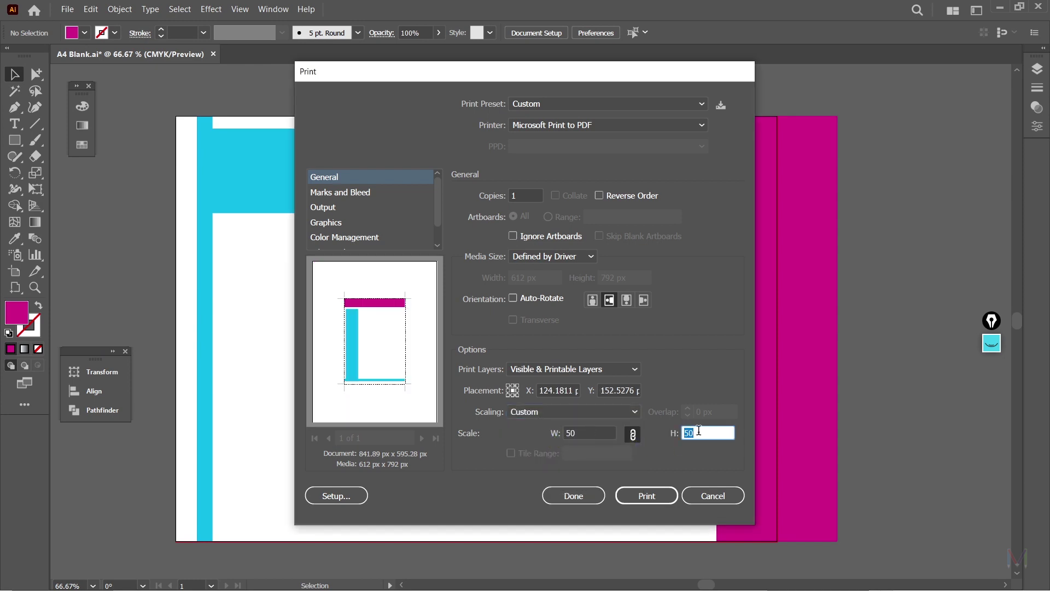
Print the 50% scaled artwork to a PDF named 2 on the Desktop and open 2.pdf.
{"action": "left_click", "coordinate": [662, 496]}
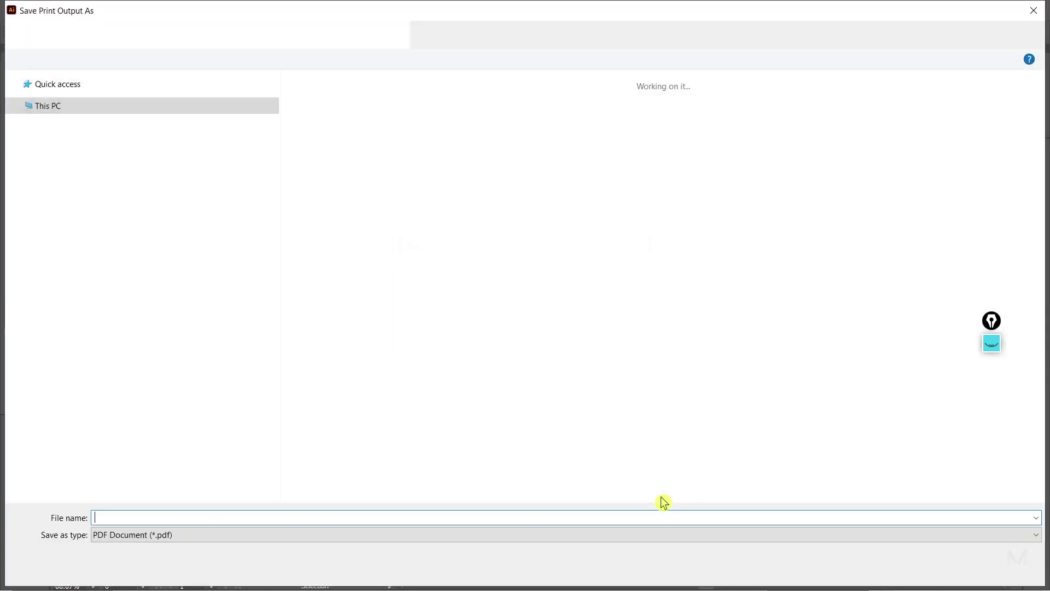
{"action": "type", "text": "2"}
{"action": "left_click", "coordinate": [934, 569]}
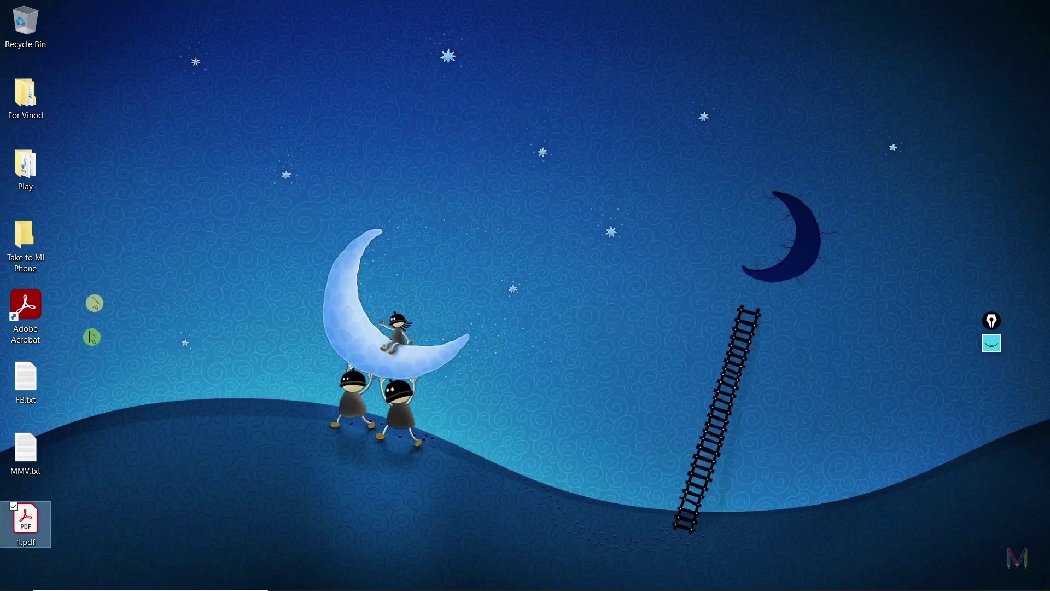
{"action": "double_click", "coordinate": [80, 51]}
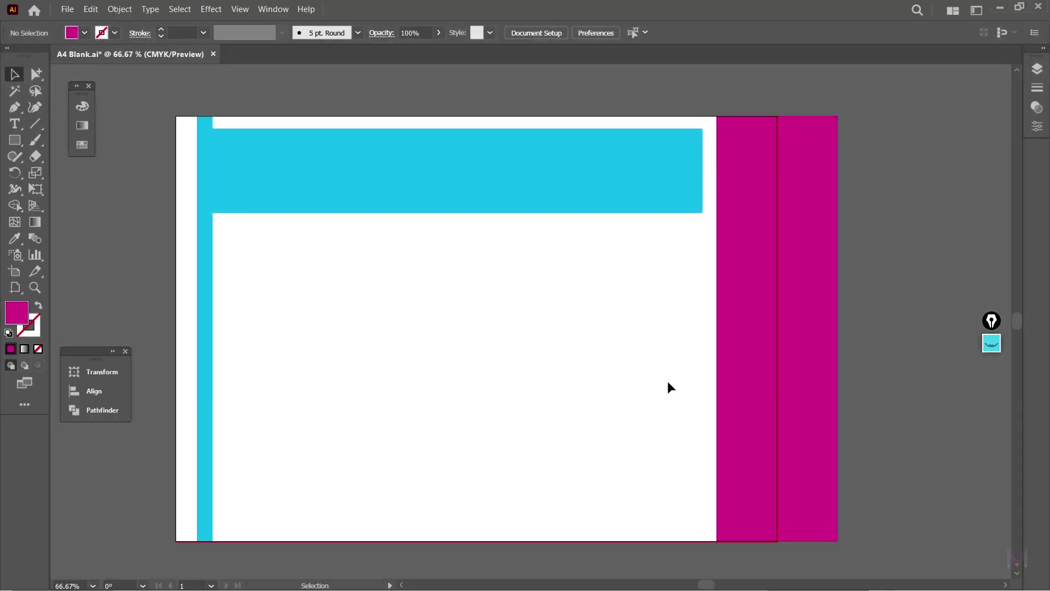
Return to the A4 Blank document's print settings and set the scaling to Fit to Page.
{"action": "left_click", "coordinate": [73, 53]}
{"action": "left_click", "coordinate": [67, 10]}
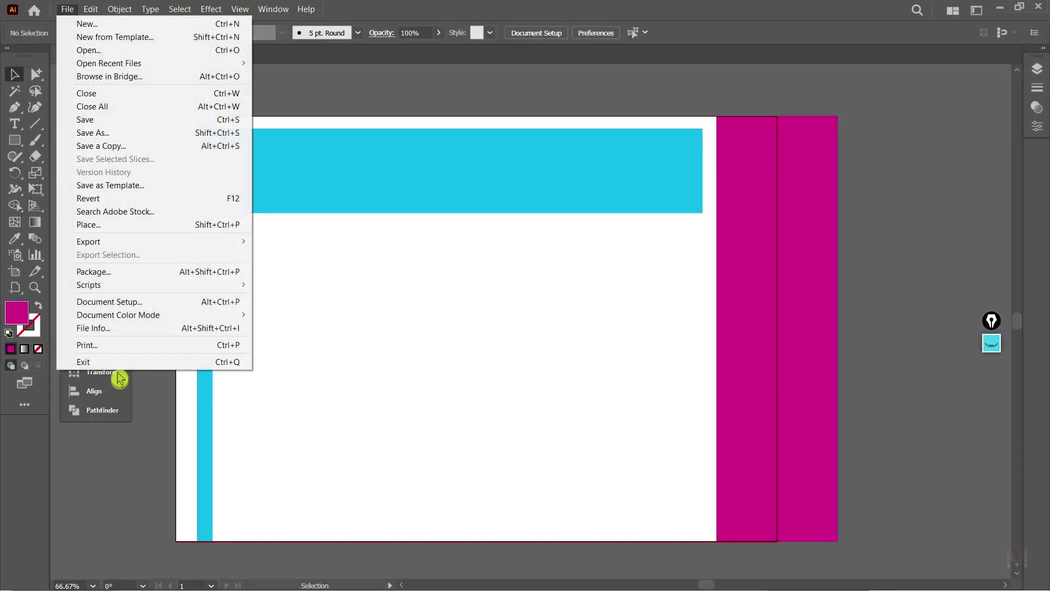
{"action": "left_click", "coordinate": [126, 345]}
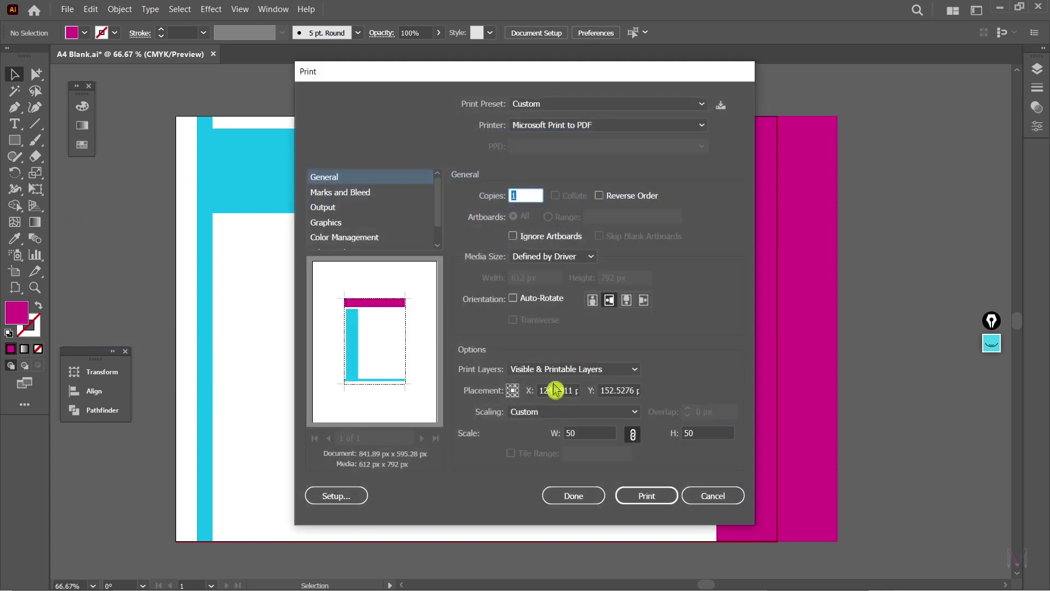
{"action": "left_click", "coordinate": [563, 413]}
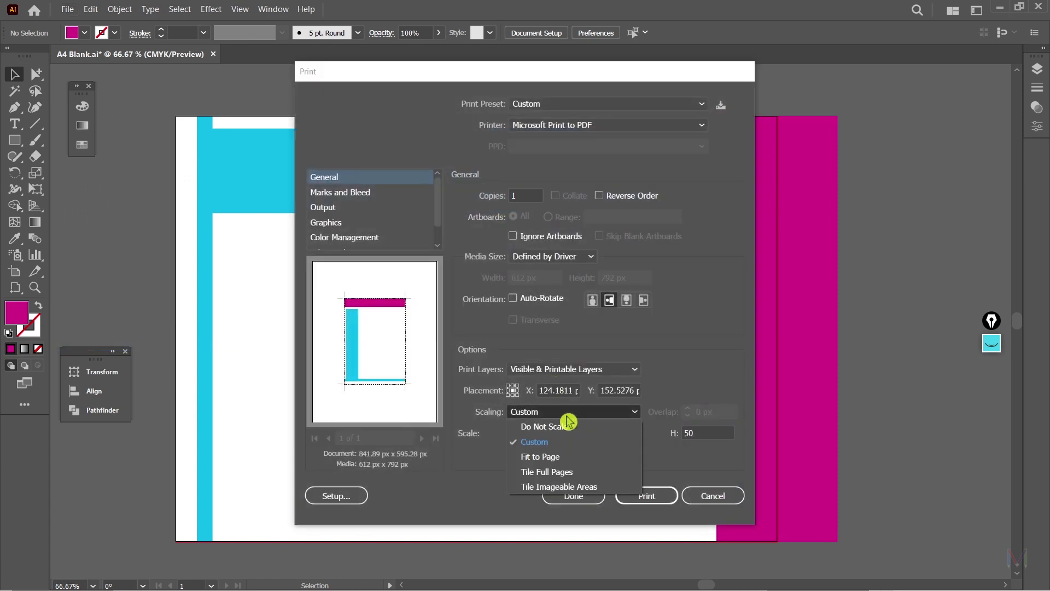
{"action": "left_click", "coordinate": [569, 460]}
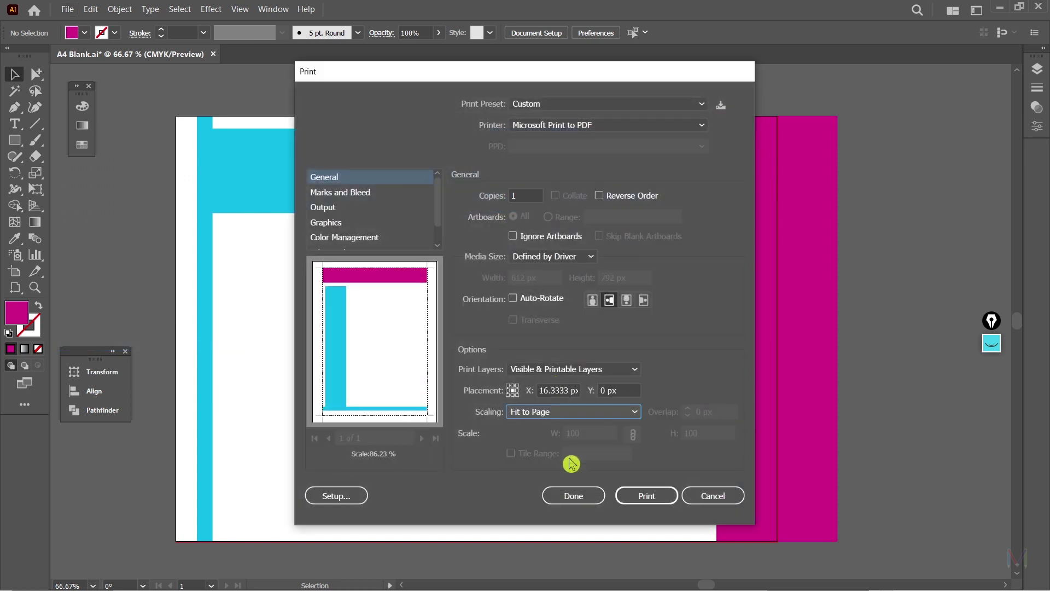
Print the page-fitted artwork to a PDF named 3 on the Desktop and open 3.pdf.
{"action": "left_click", "coordinate": [643, 494]}
{"action": "type", "text": "3"}
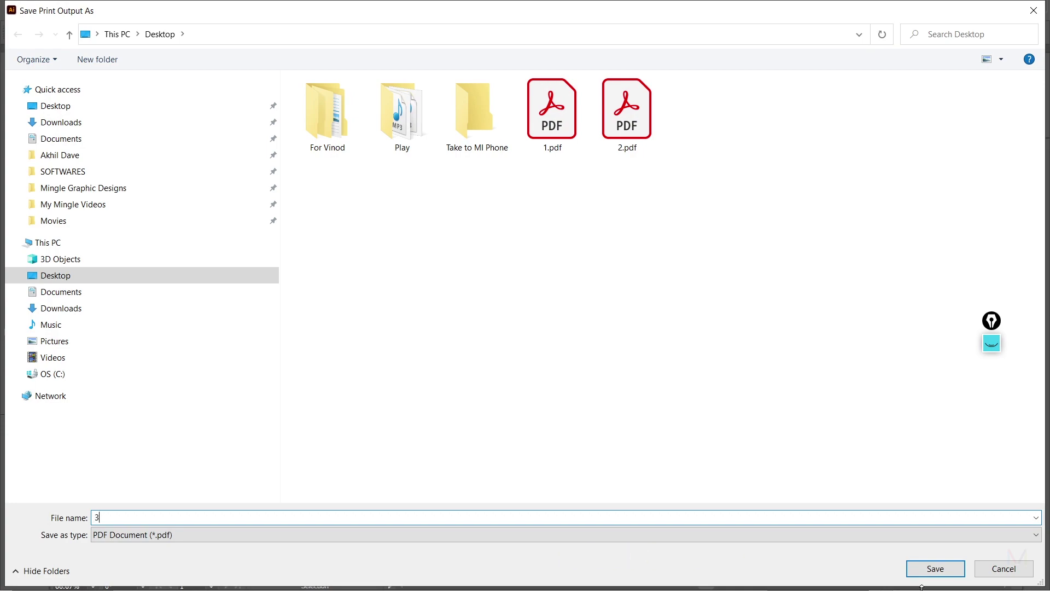
{"action": "left_click", "coordinate": [933, 567]}
{"action": "key", "text": "super+d"}
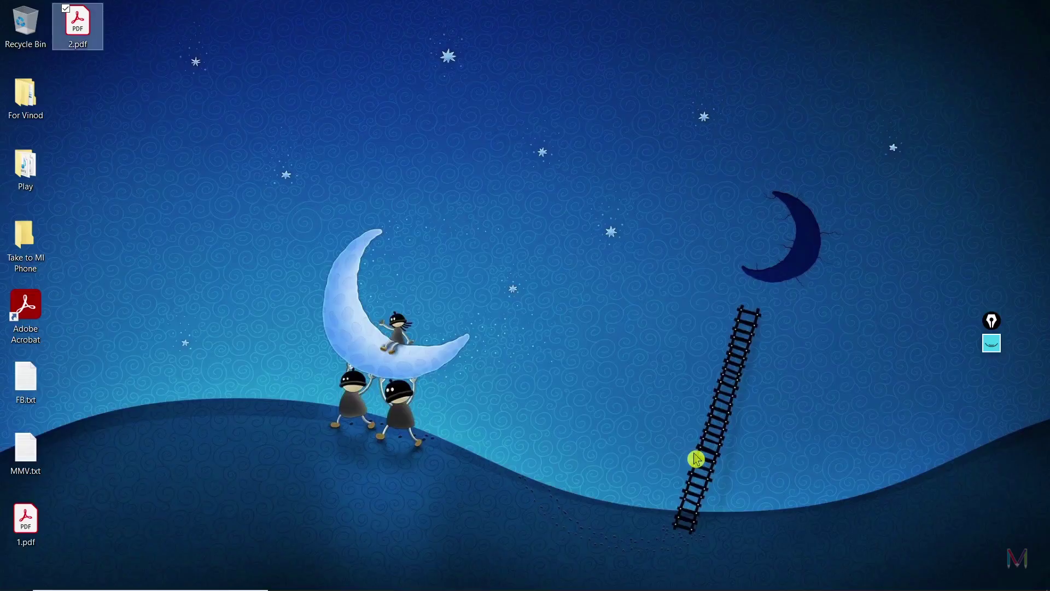
{"action": "left_click", "coordinate": [90, 89]}
{"action": "double_click", "coordinate": [86, 85]}
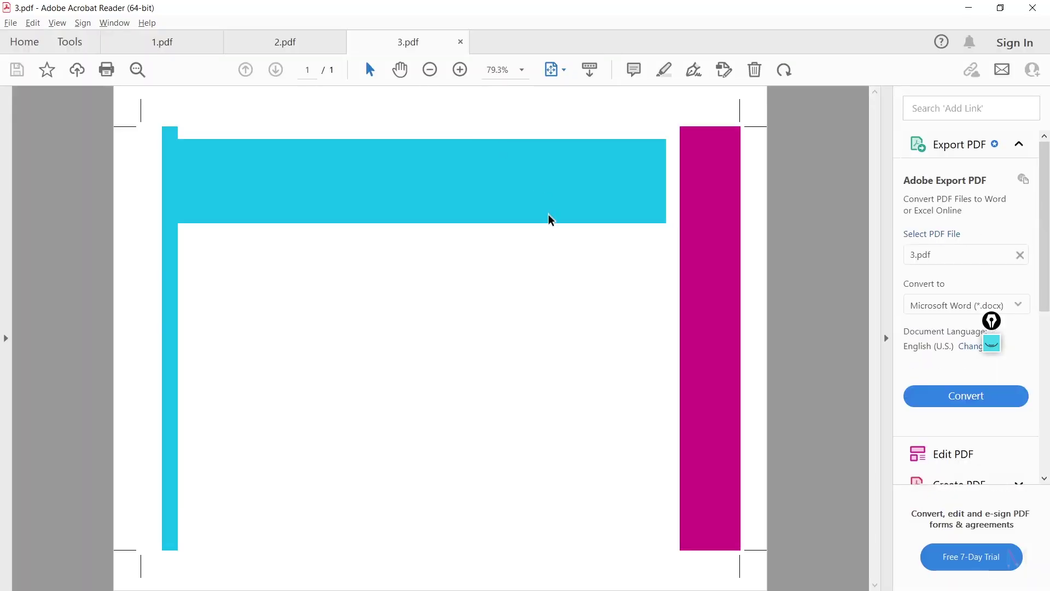
Compare the artwork size and crop marks across 1.pdf, 2.pdf and 3.pdf in Acrobat Reader.
{"action": "left_click", "coordinate": [185, 48]}
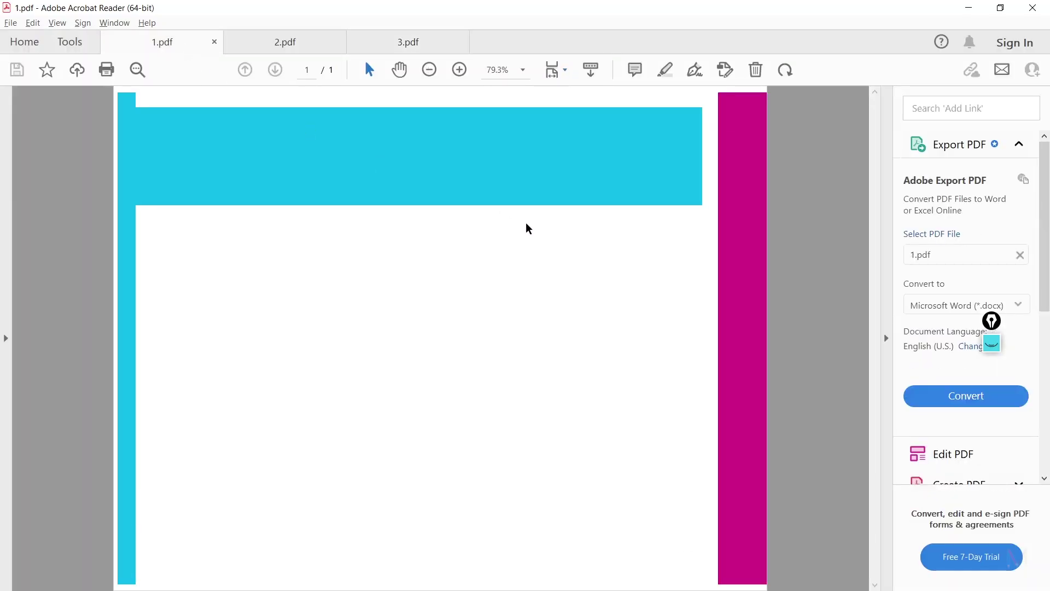
{"action": "left_click", "coordinate": [286, 42]}
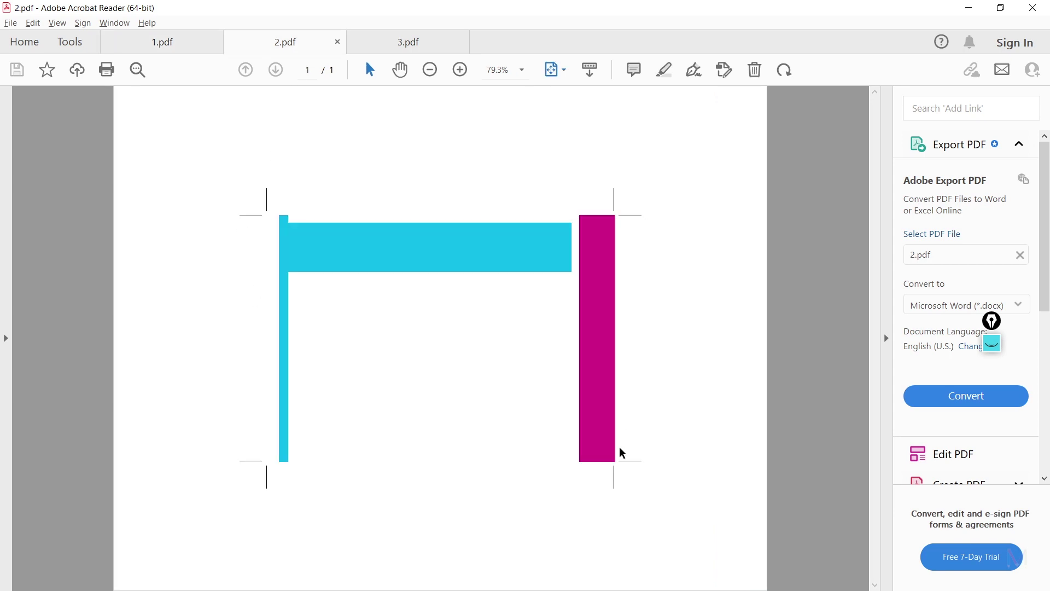
{"action": "left_click", "coordinate": [404, 44]}
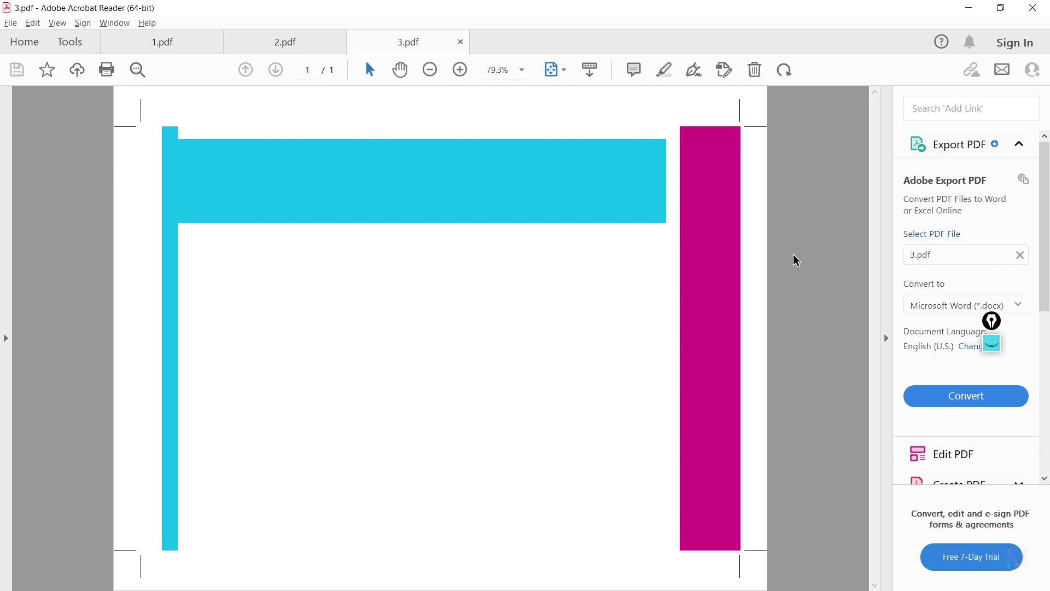
{"action": "left_click", "coordinate": [149, 48]}
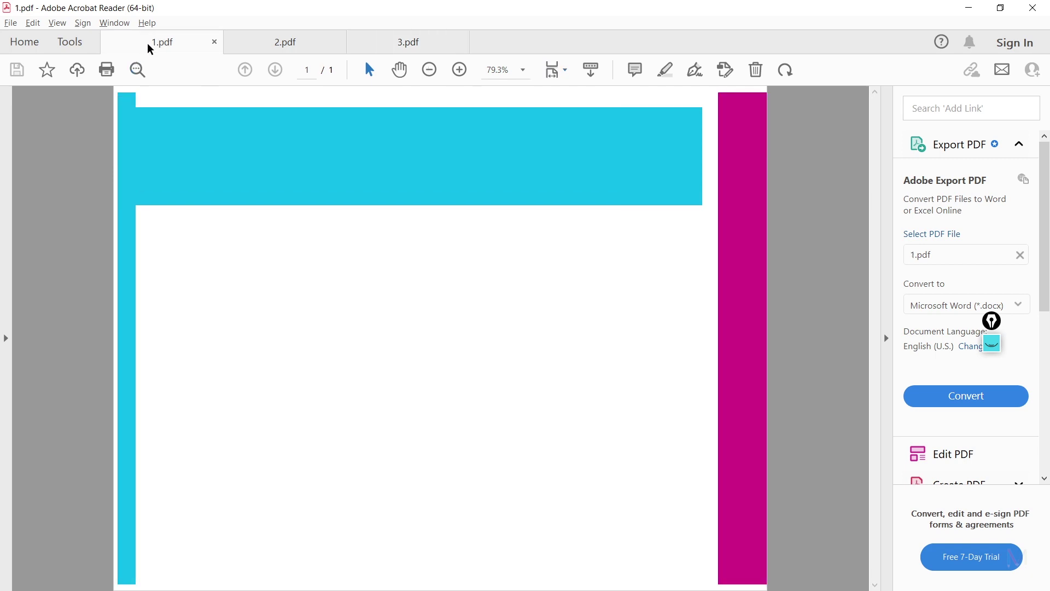
{"action": "left_click", "coordinate": [398, 44]}
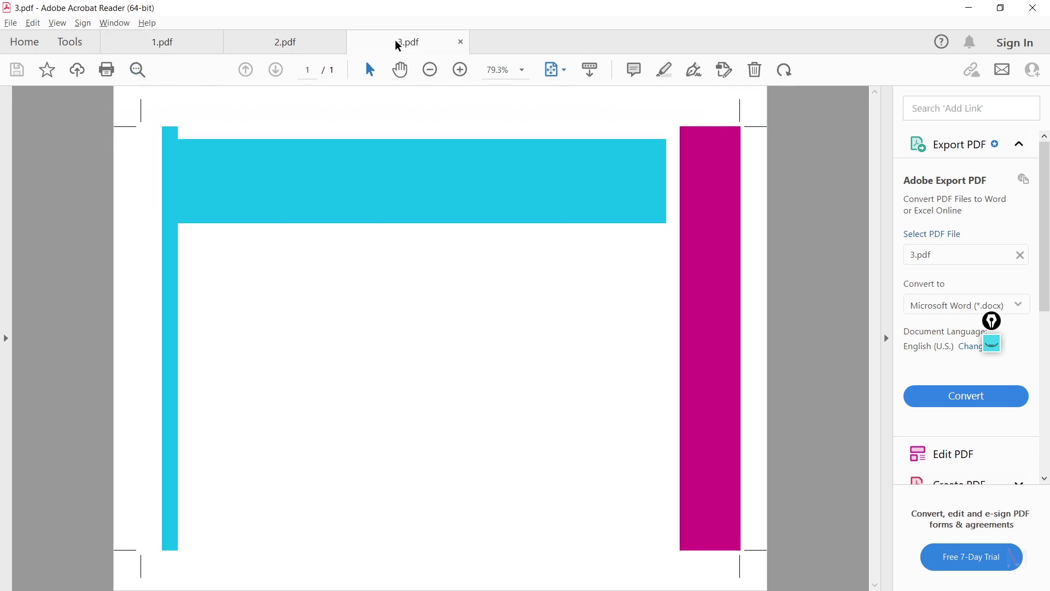
{"action": "left_click", "coordinate": [278, 48]}
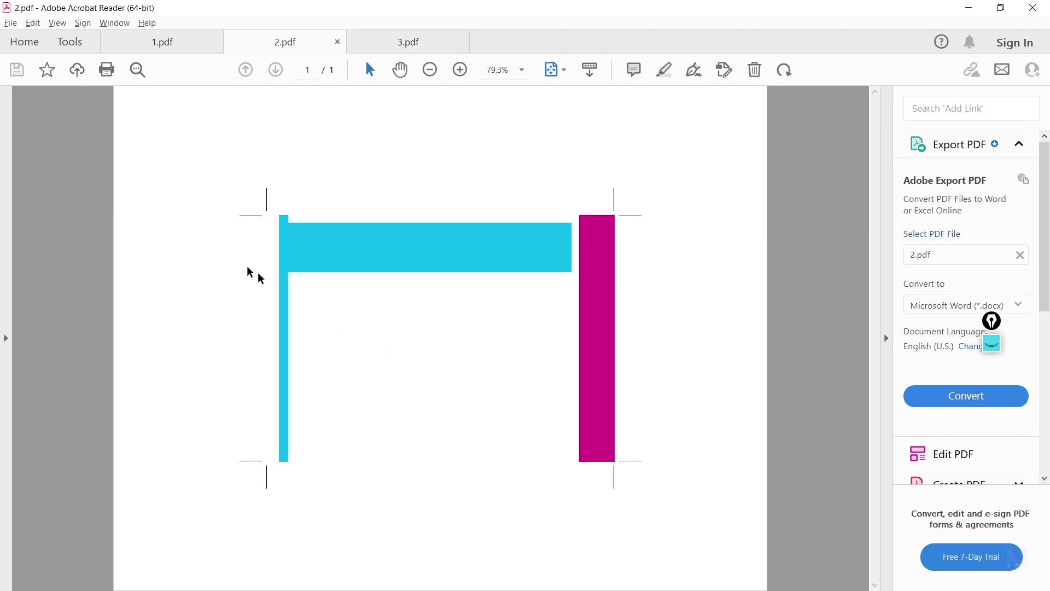